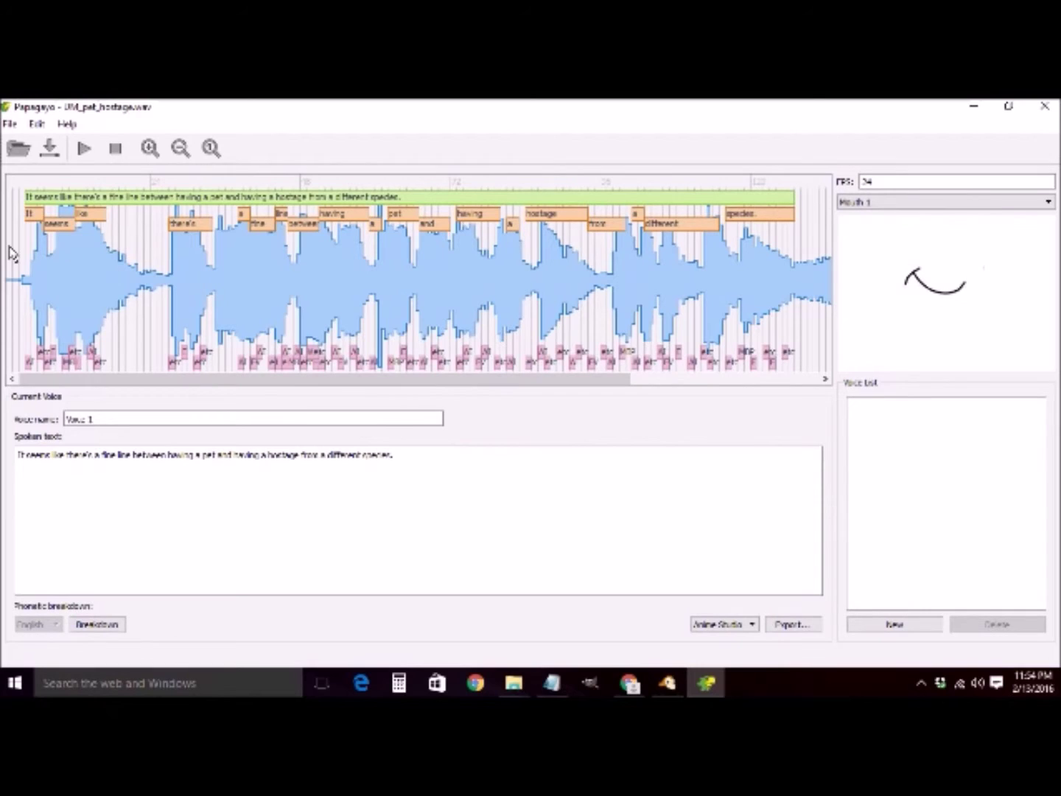
- Align the words and phonemes of the spoken sentence with the matching parts of the audio waveform
drag(33, 254, 215, 287)
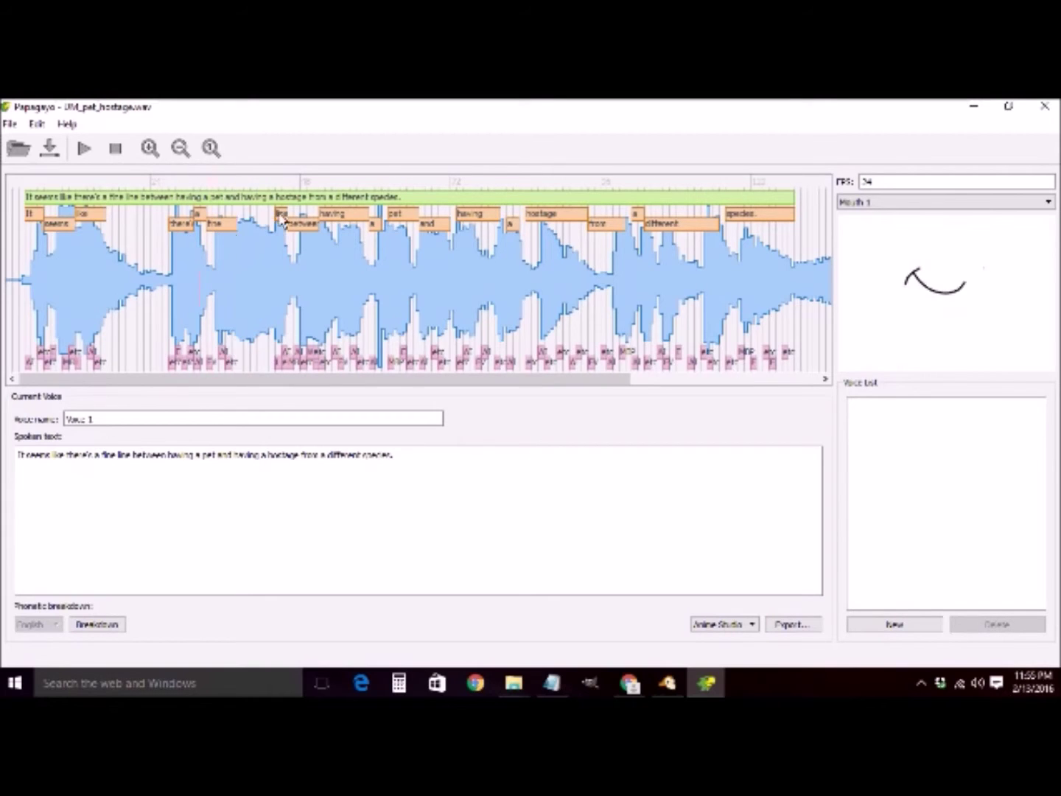
click(155, 281)
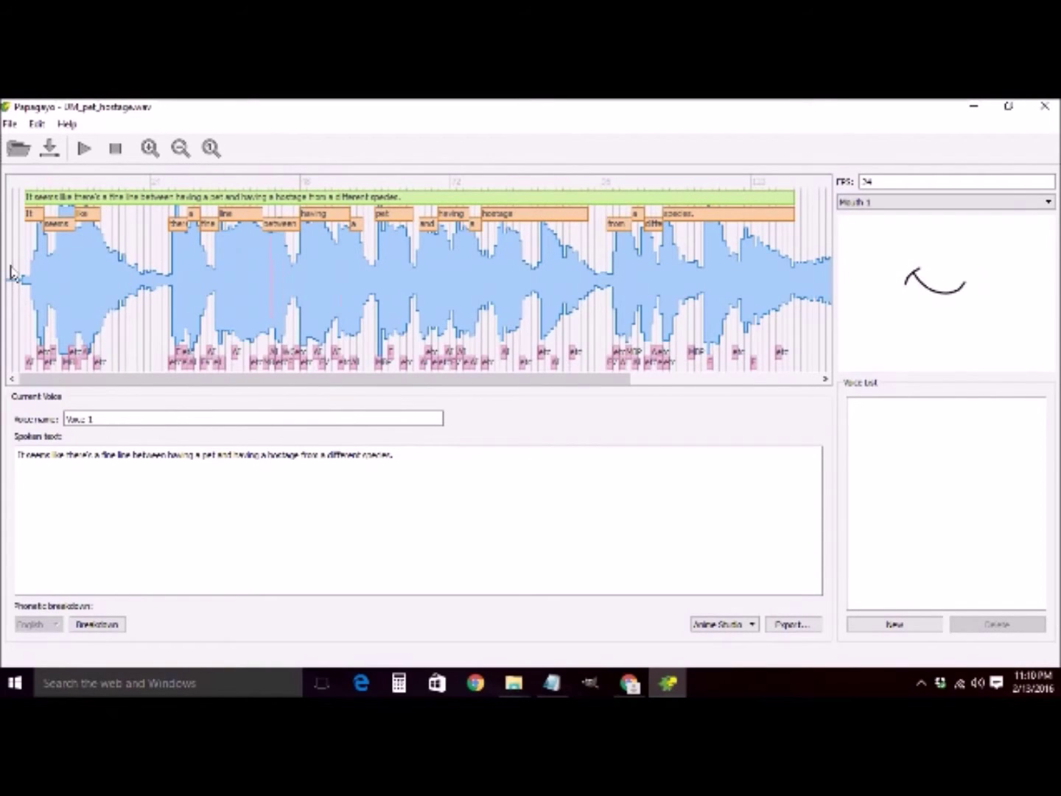
drag(16, 271, 835, 361)
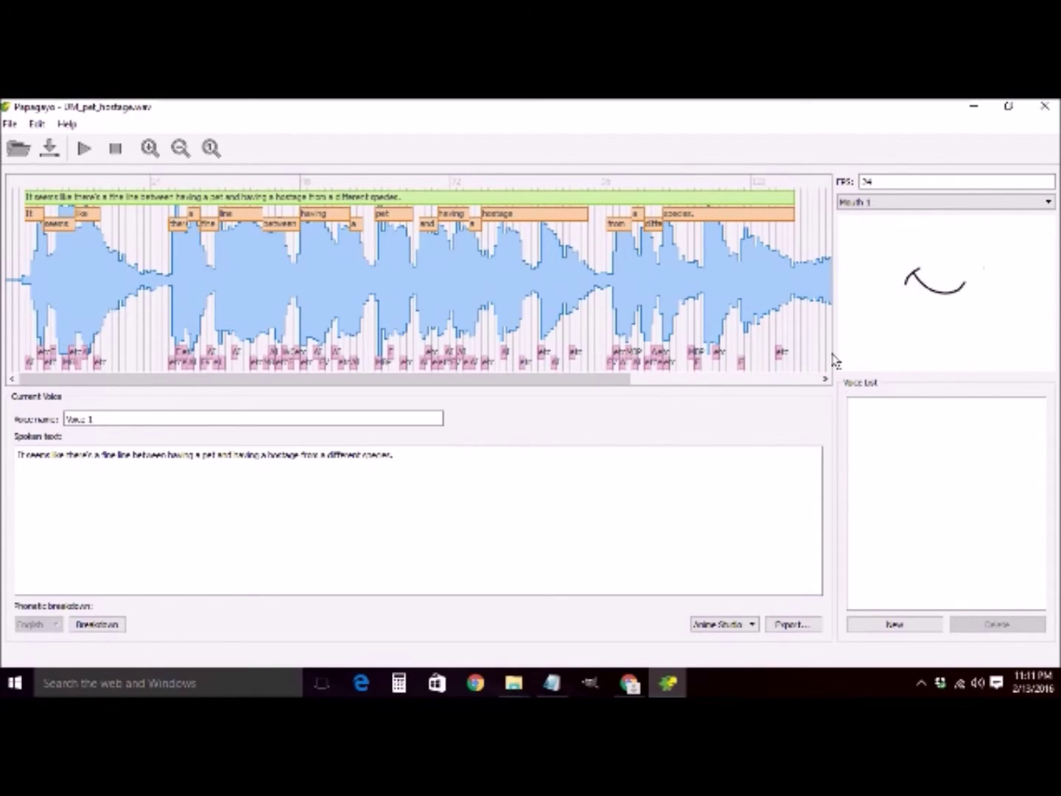
- Export the voice in Anime Studio format as DM_pet_hostage.dat in the Stop Motion folder on the Desktop
click(790, 625)
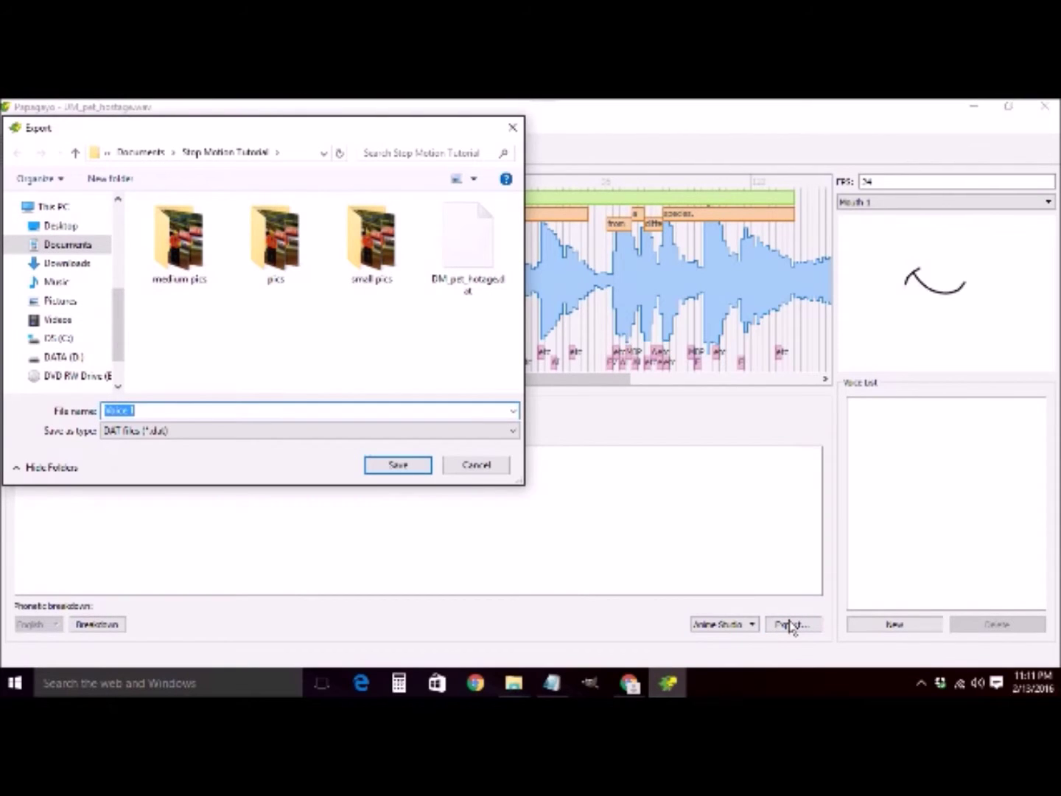
click(62, 225)
double_click(201, 225)
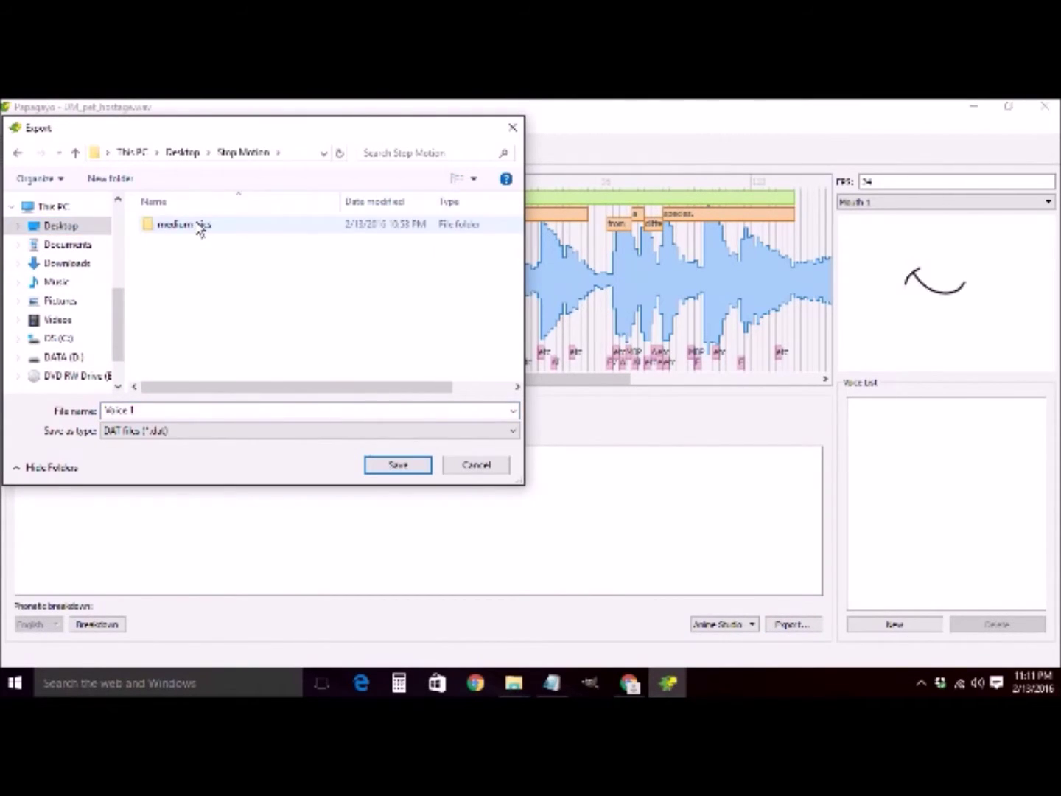
drag(142, 411, 15, 414)
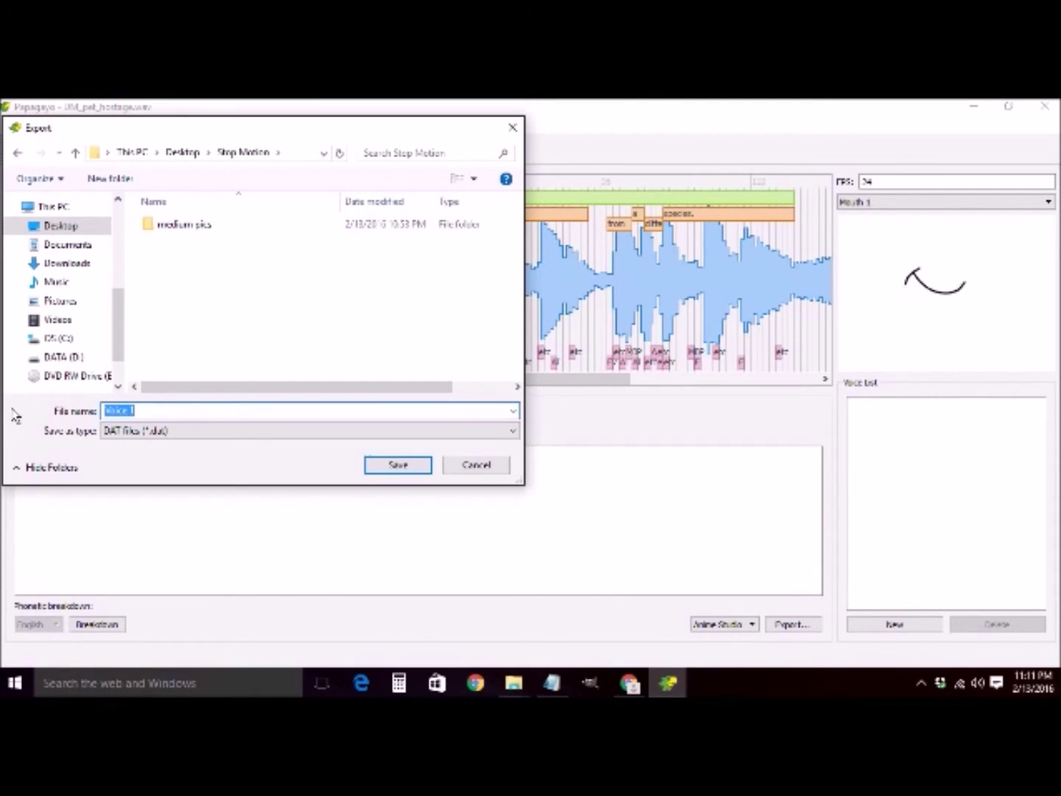
text(DM_pet_hostage)
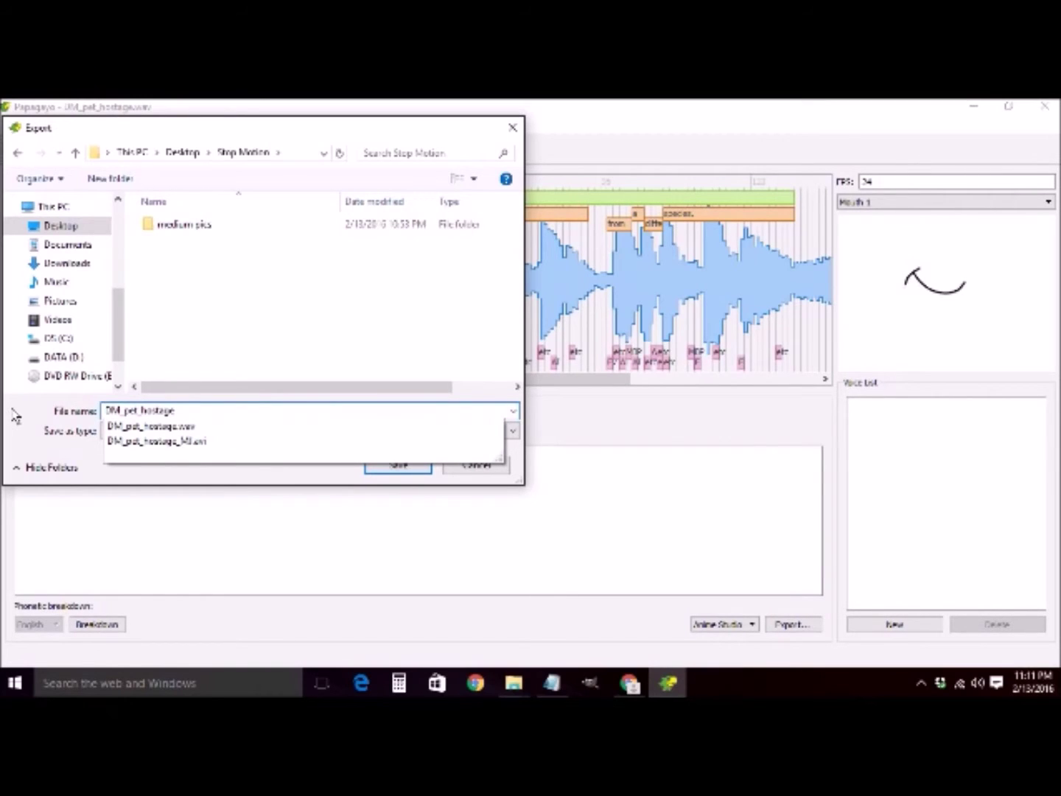
text(.)
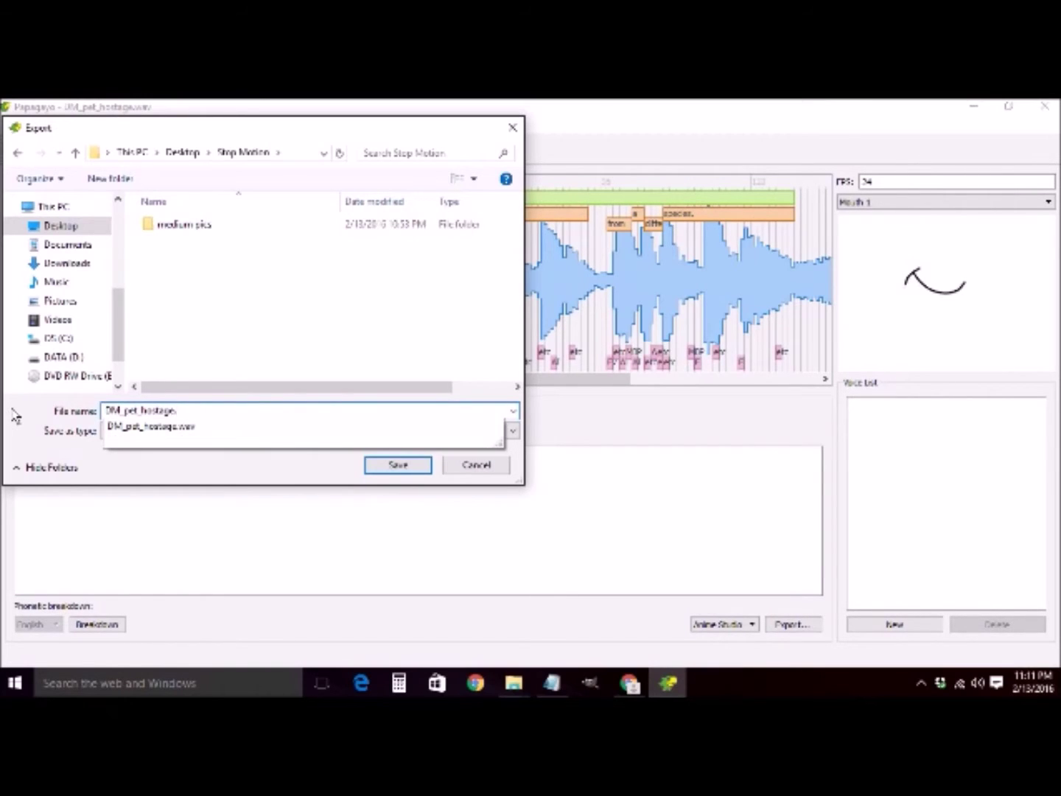
text(dat)
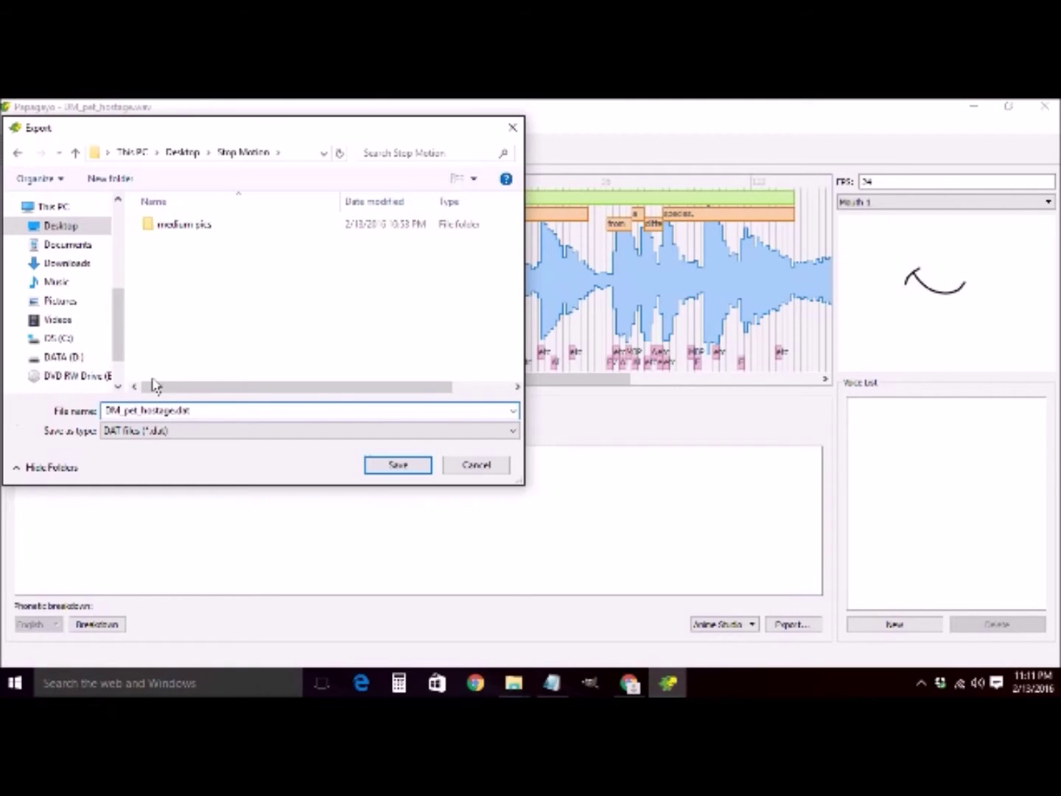
click(398, 465)
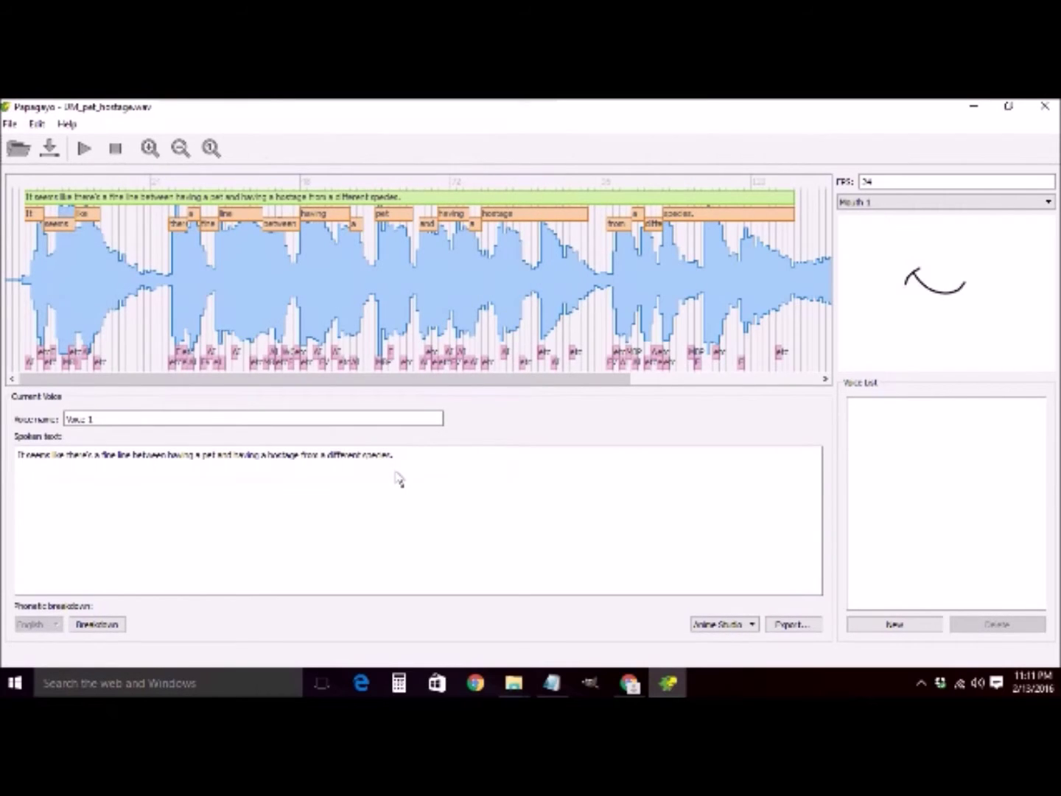
- Switch to GlueFace, load the video DM_pet_hostage_MJ.avi and maximize the window
click(974, 107)
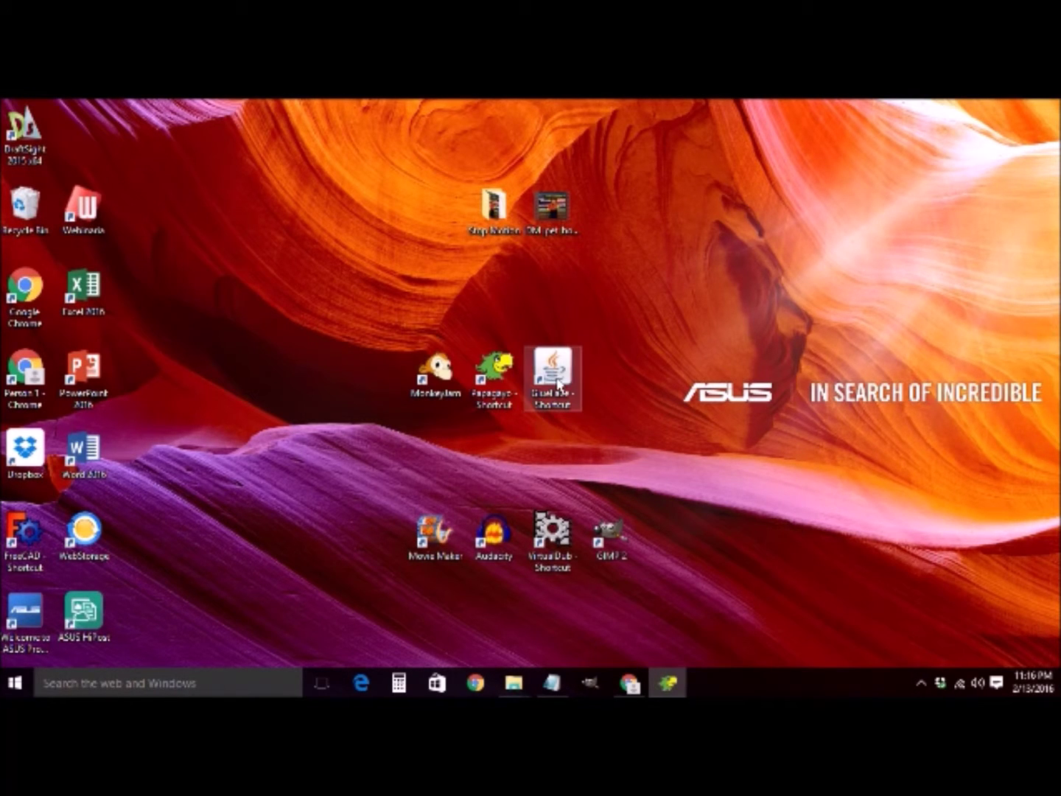
double_click(558, 384)
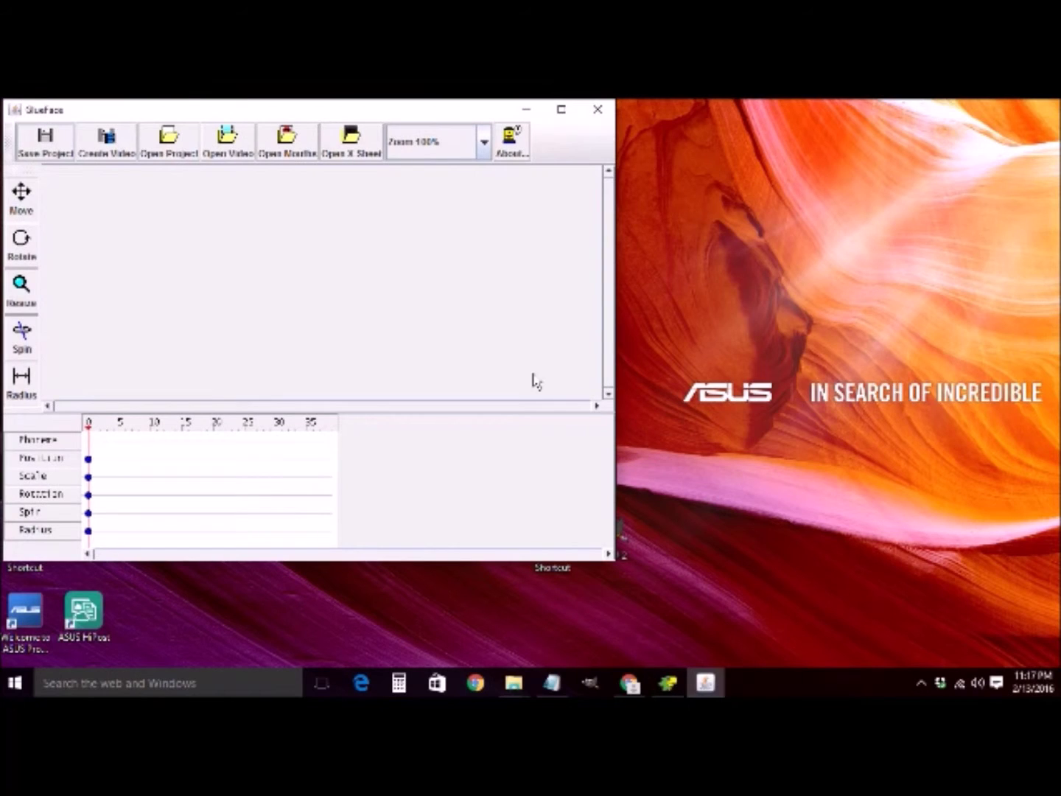
click(215, 144)
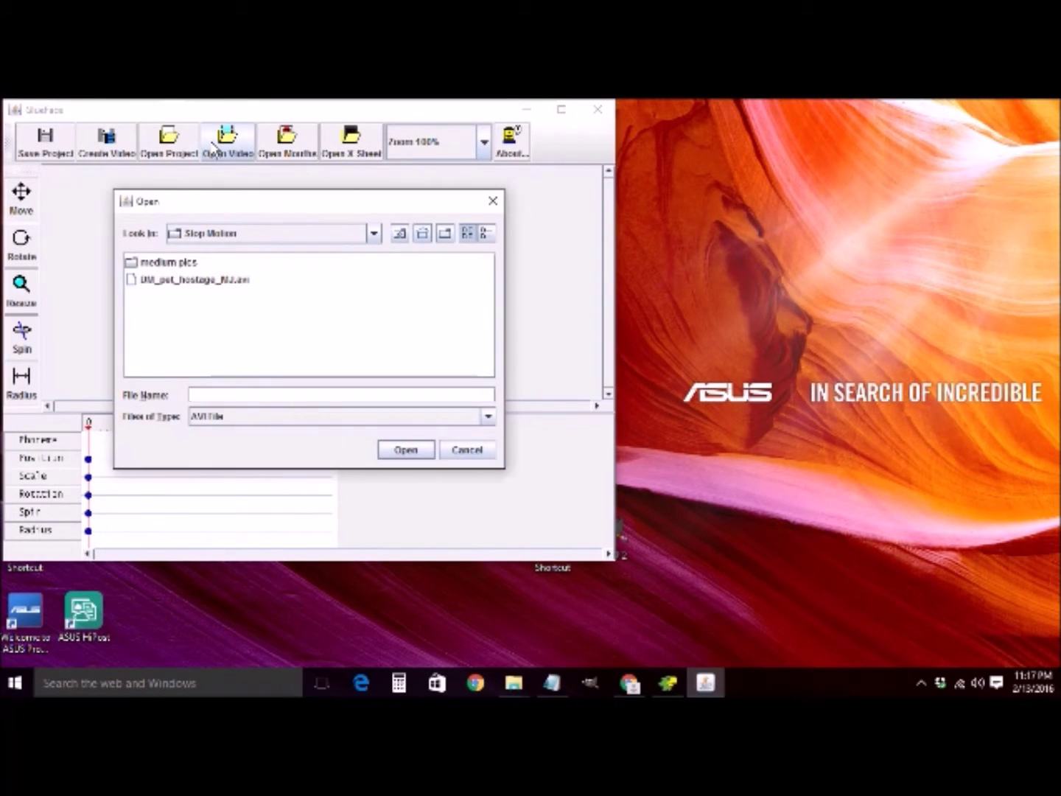
click(225, 281)
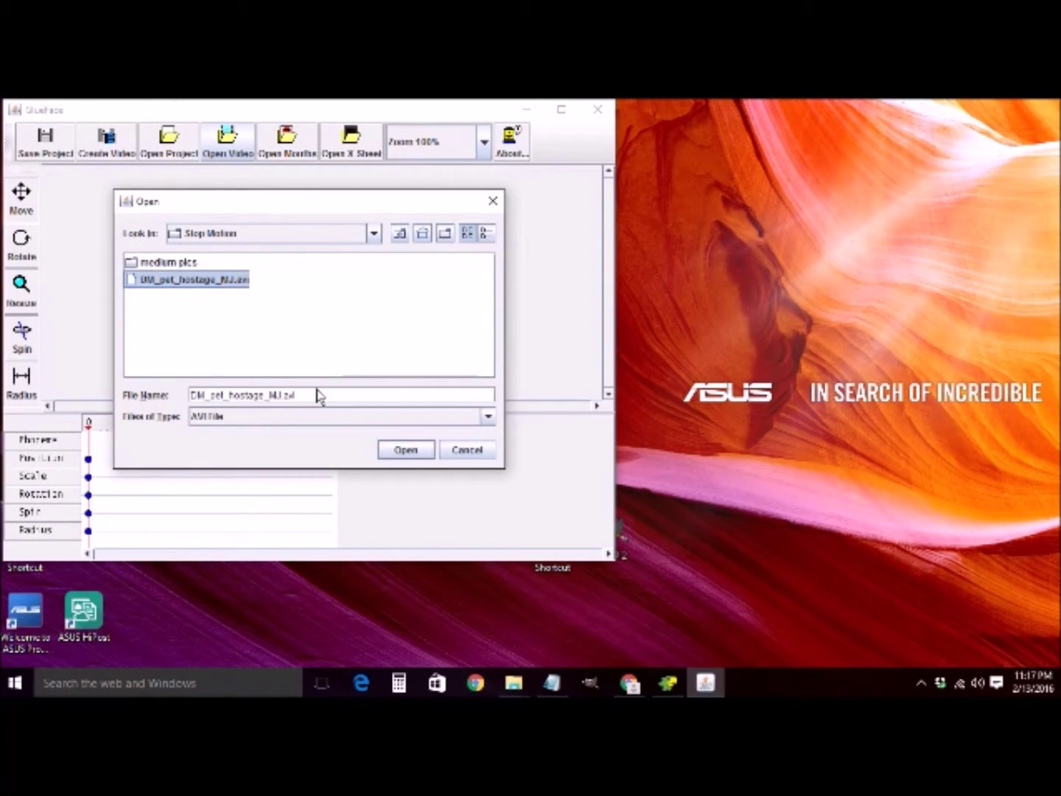
click(404, 451)
click(560, 110)
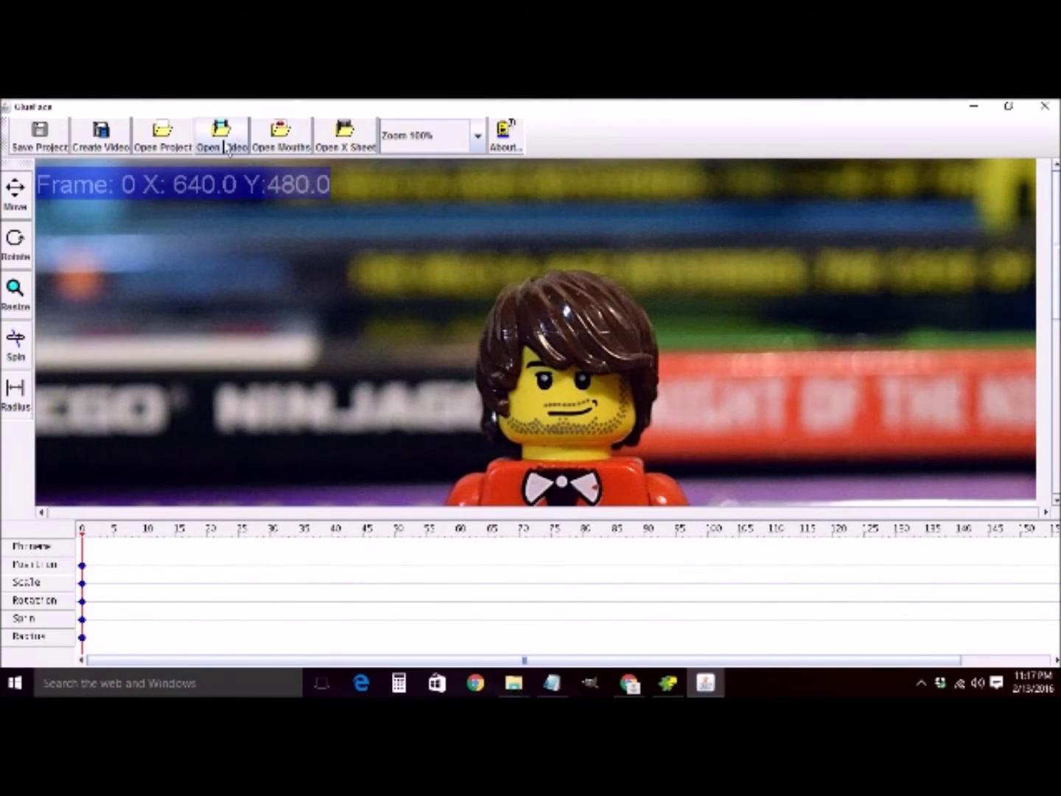
- Load DM_pet_hostage.dat from the Stop Motion folder as the X sheet
click(348, 146)
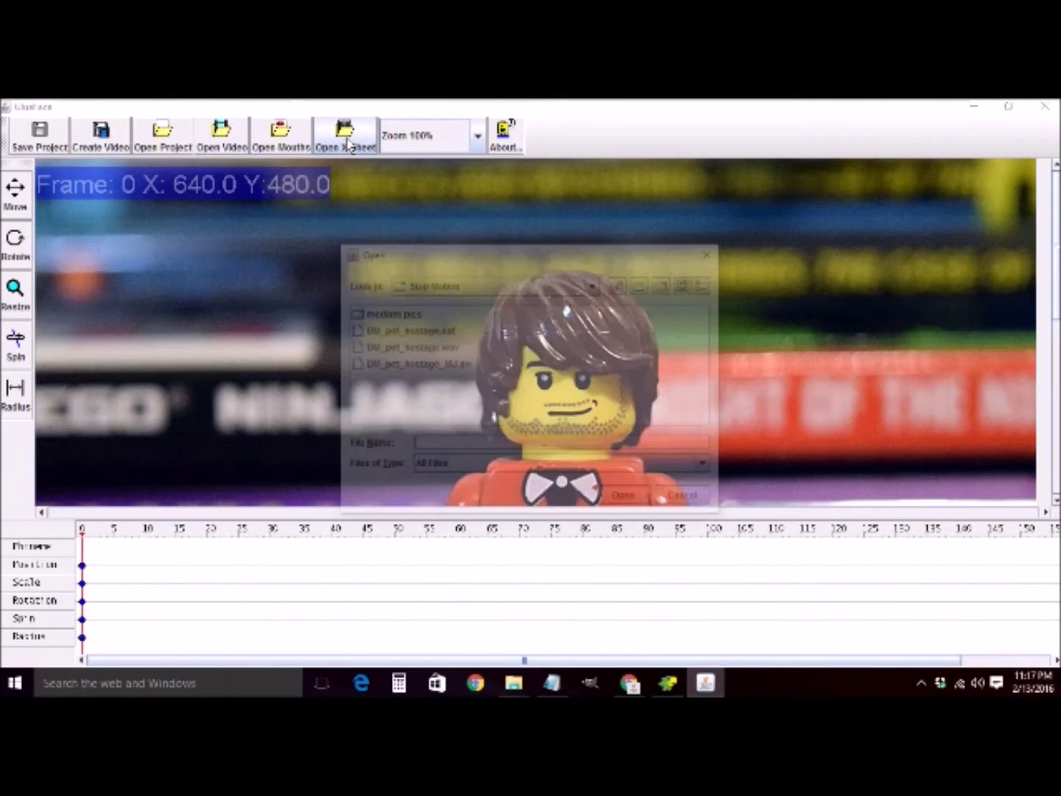
click(420, 332)
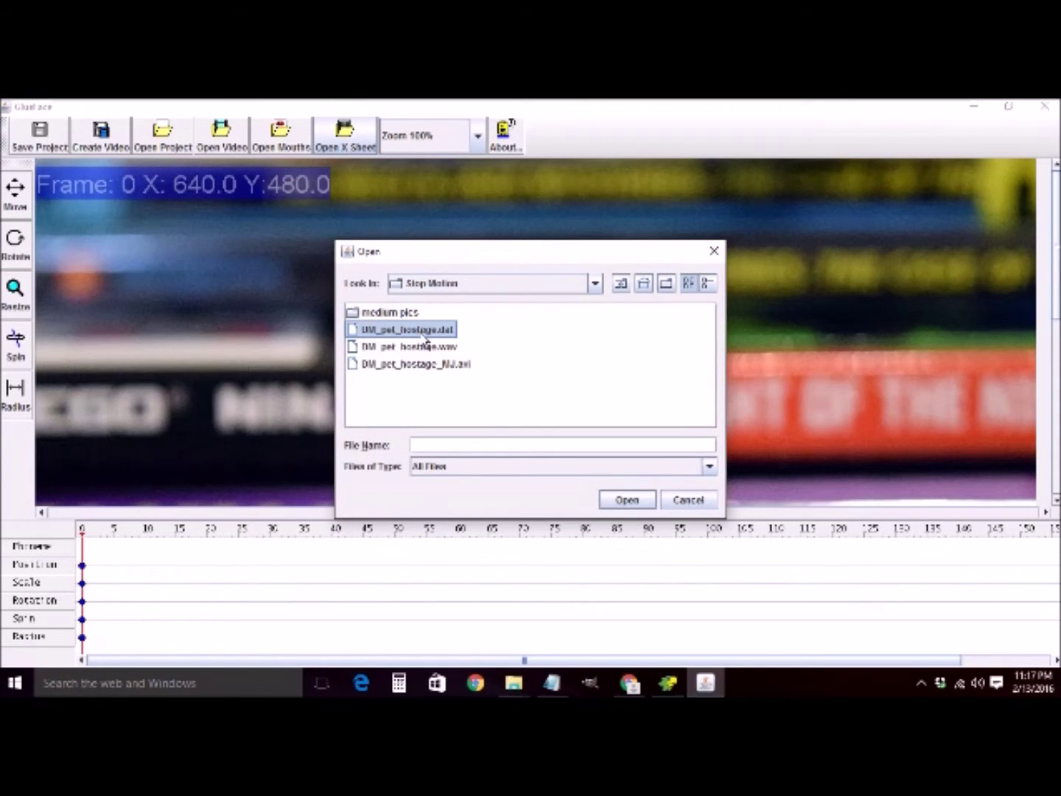
click(627, 501)
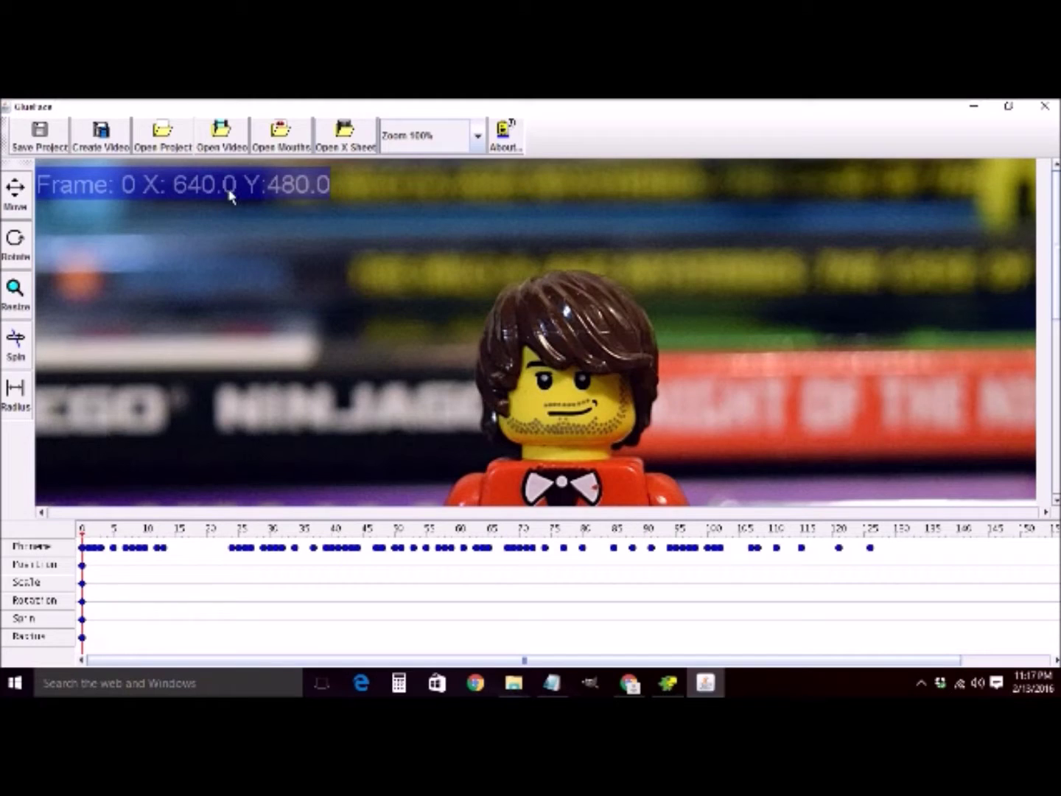
- Load the mouth set legon.mouths from the legon folder
click(281, 137)
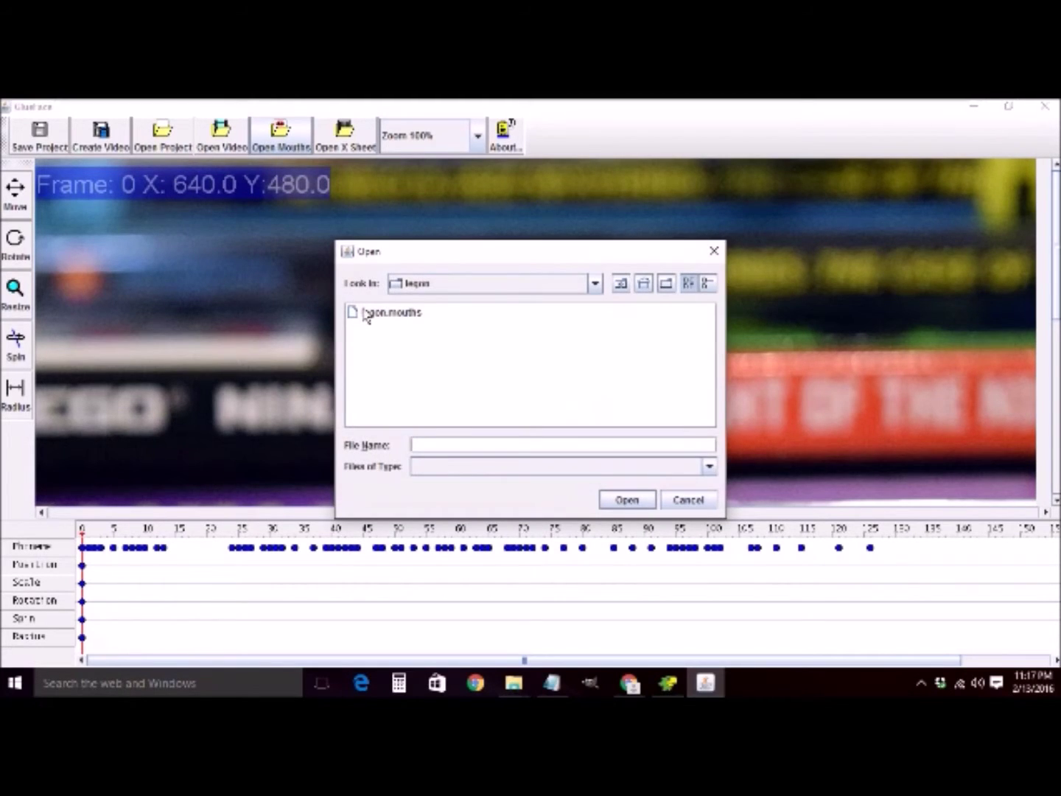
click(595, 288)
scroll(598, 361, up, 3)
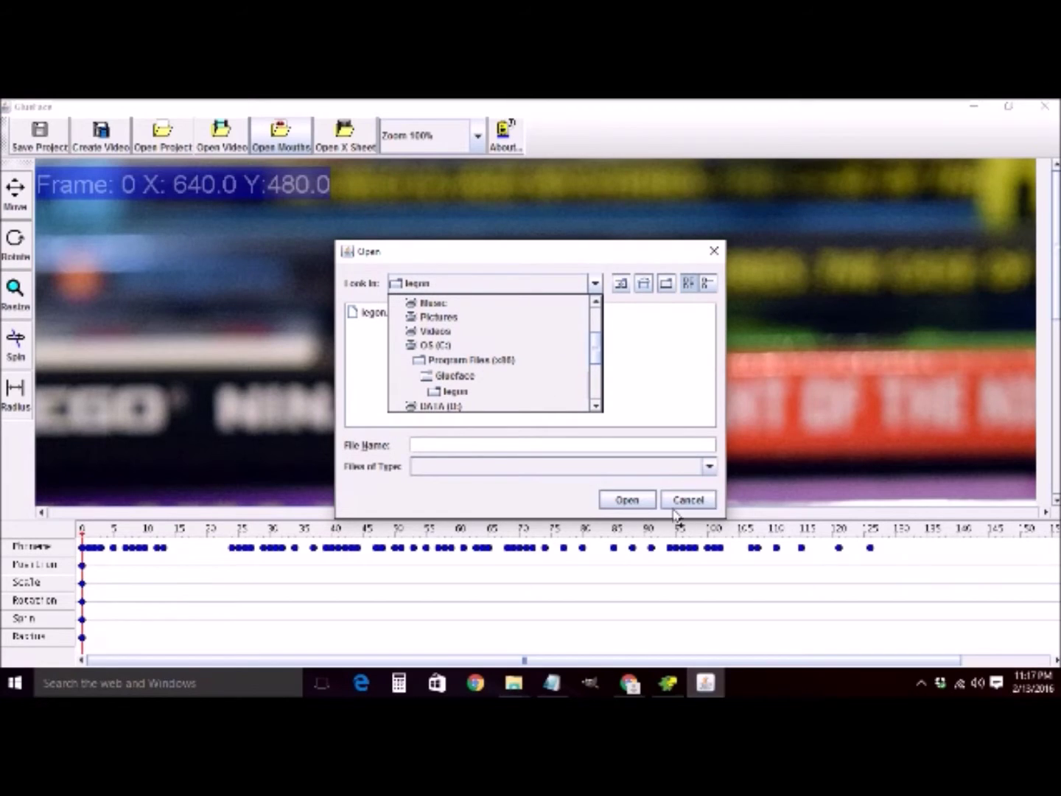
click(638, 368)
click(407, 317)
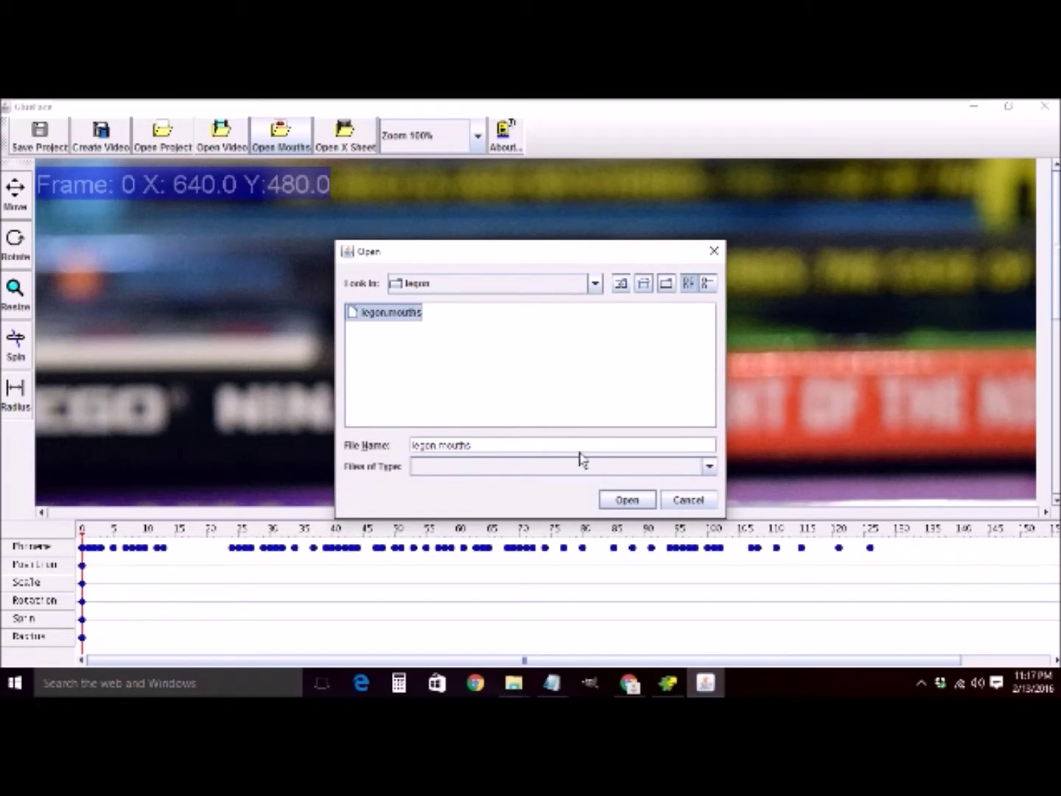
click(626, 500)
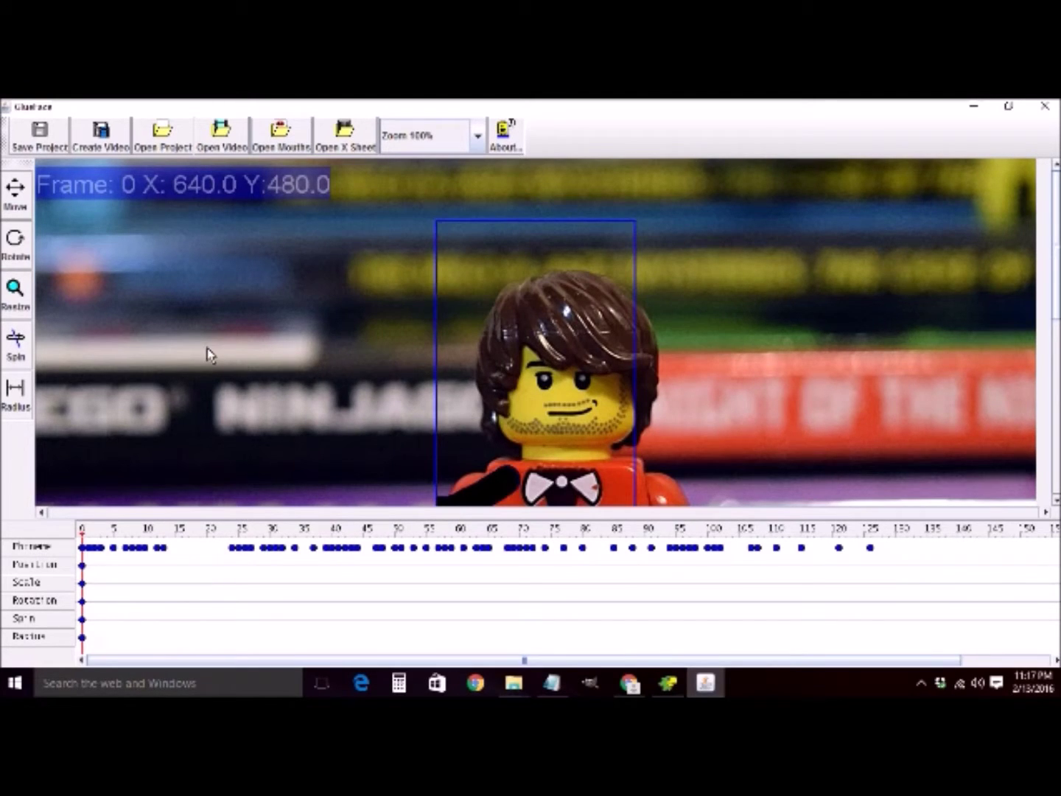
- Move the mouth overlay beside the minifigure to X 480, Y 313, adjust its radius and shrink it to about face size
click(16, 190)
drag(536, 509, 381, 310)
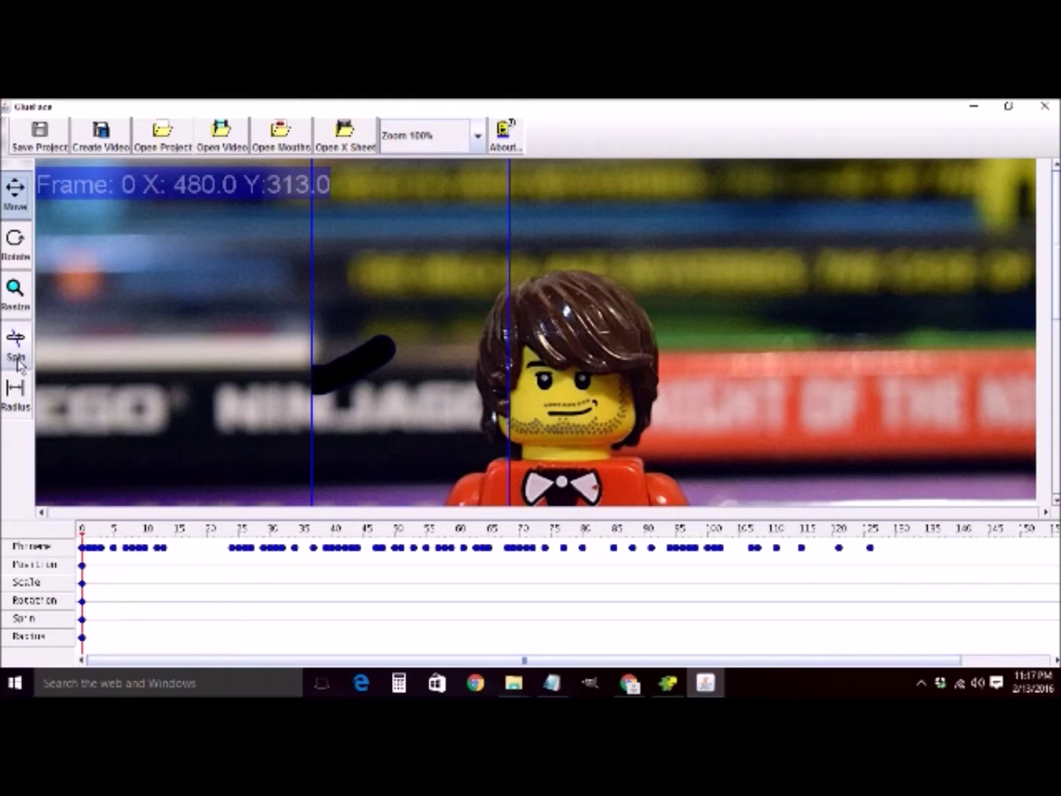
click(16, 389)
drag(397, 391, 873, 421)
click(15, 292)
drag(190, 271, 195, 203)
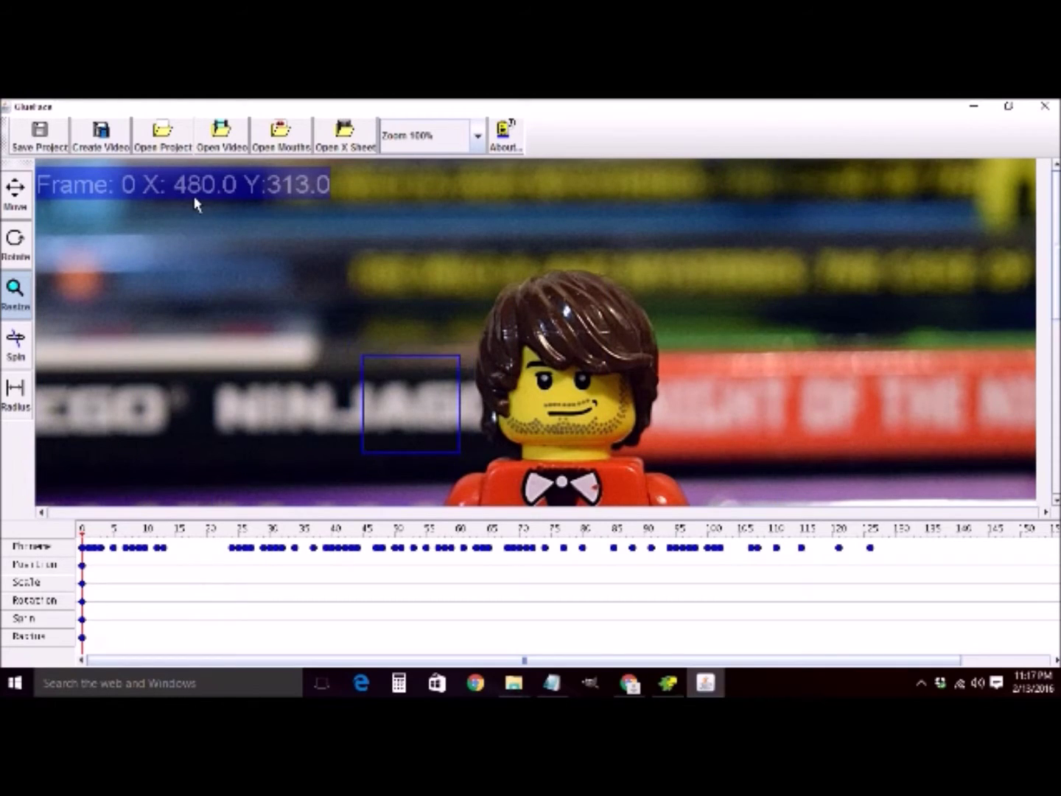
- Spin the mouth overlay to face forward and move it onto the minifigure's mouth at X 683, Y 333
click(16, 342)
drag(322, 419, 402, 429)
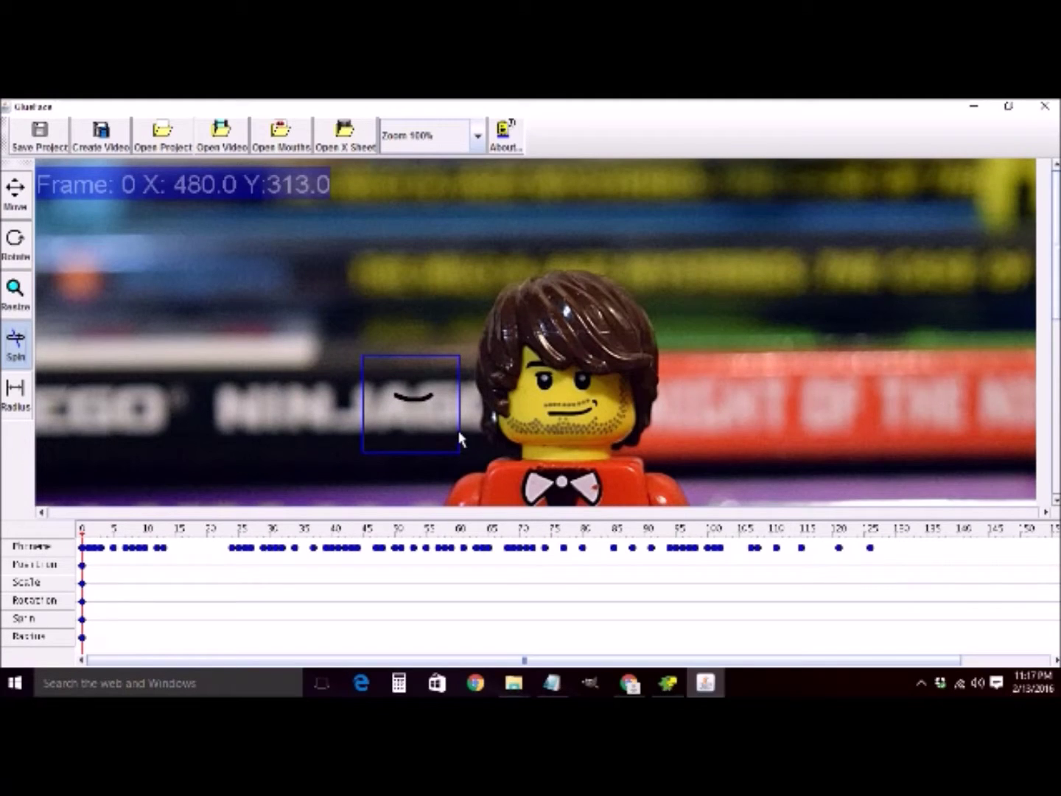
click(15, 193)
drag(398, 439, 535, 442)
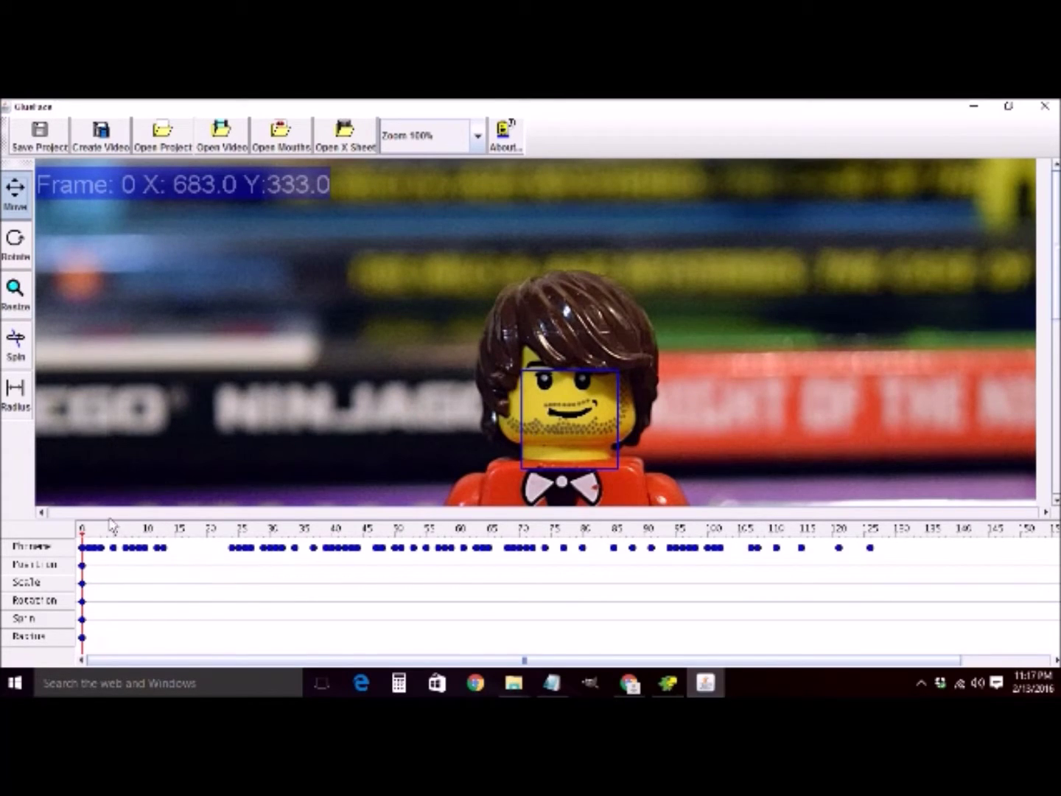
- Fine-tune the mouth overlay's radius, spin and size in frame 0 to match the minifigure's printed mouth
drag(83, 541, 44, 561)
click(18, 402)
mouse_move(471, 431)
mouse_down()
mouse_move(379, 414)
mouse_move(663, 407)
mouse_move(864, 429)
mouse_move(951, 425)
mouse_move(708, 412)
mouse_move(454, 435)
mouse_up()
click(20, 348)
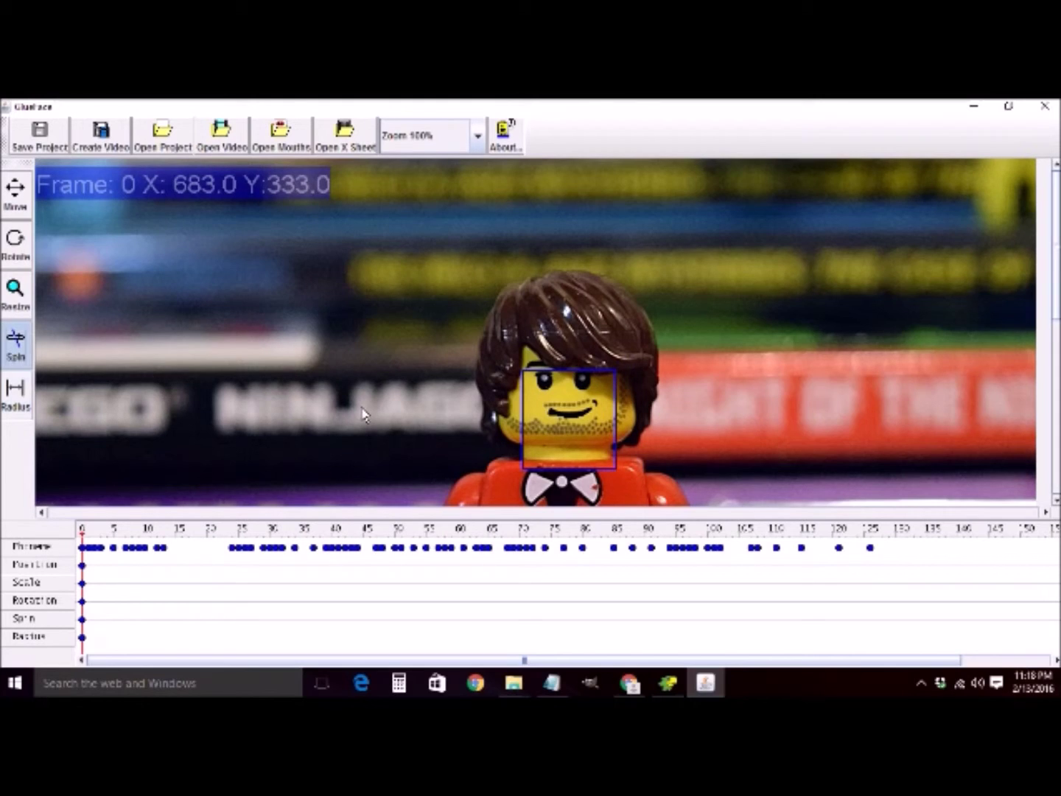
mouse_move(455, 435)
mouse_down()
mouse_move(397, 428)
mouse_move(431, 441)
mouse_move(522, 442)
mouse_move(403, 434)
mouse_move(467, 445)
mouse_move(463, 452)
mouse_up()
click(16, 293)
drag(498, 369, 483, 419)
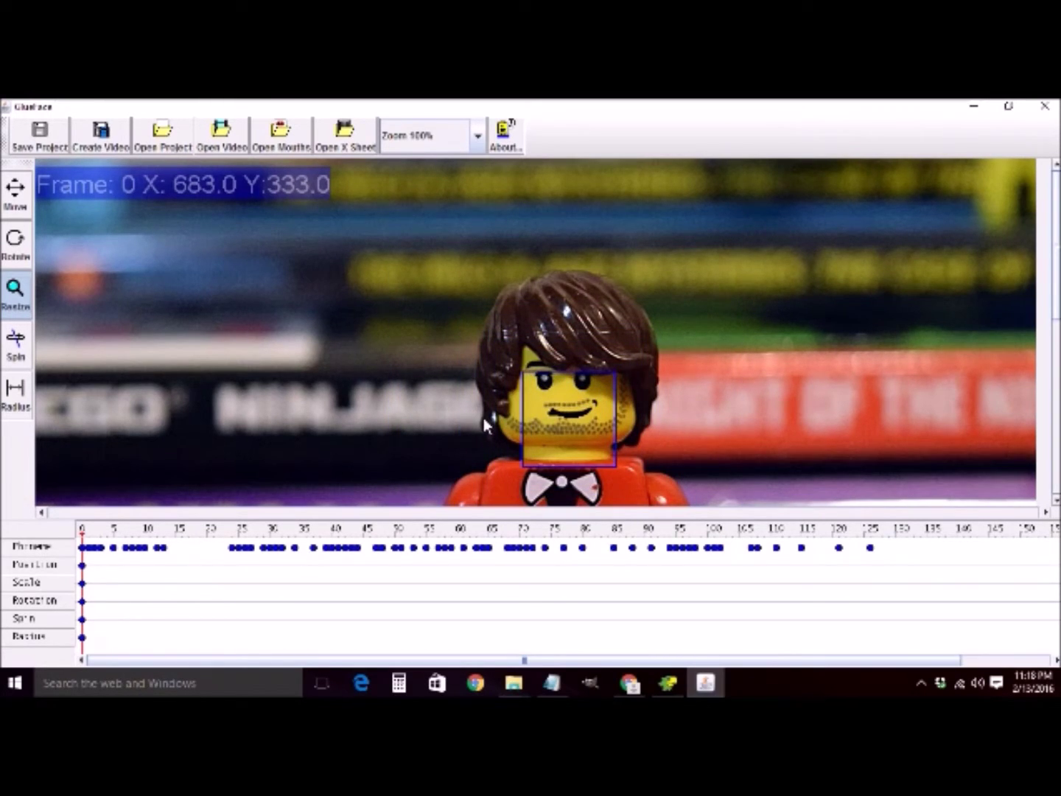
- Rotate the mouth overlay slightly counterclockwise and nudge it to X 681, Y 333
click(15, 242)
mouse_move(462, 353)
mouse_down()
mouse_move(384, 408)
mouse_move(453, 327)
mouse_move(429, 341)
mouse_move(448, 334)
mouse_up()
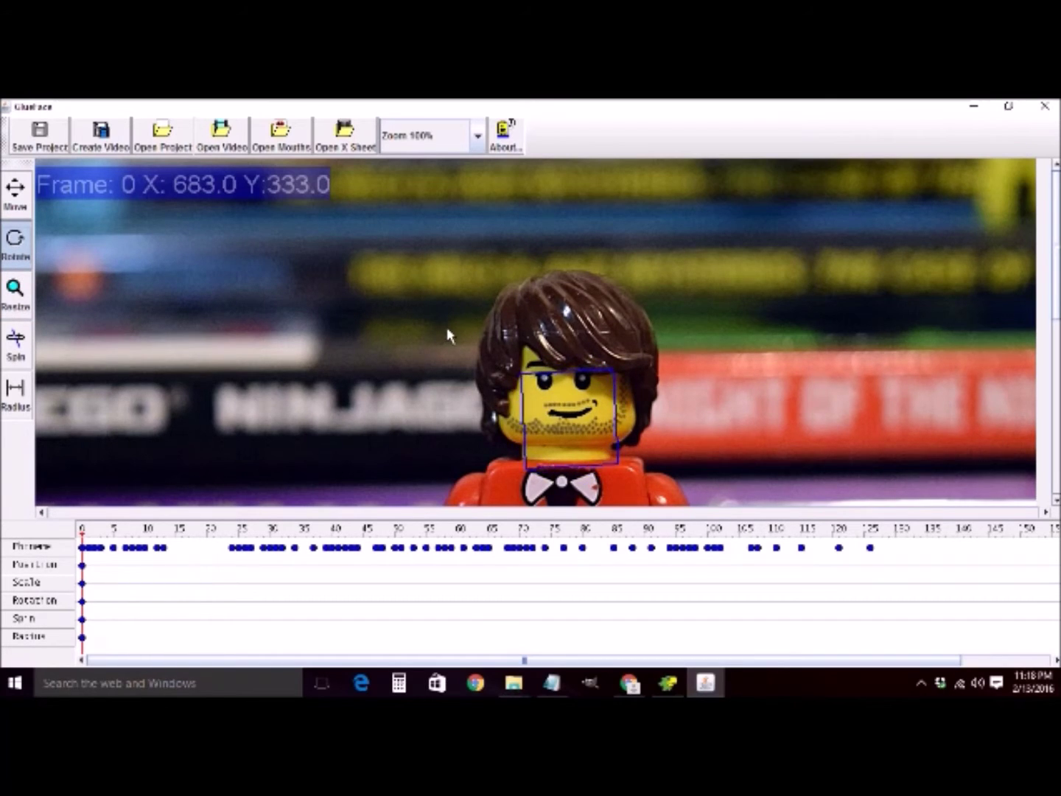
click(15, 193)
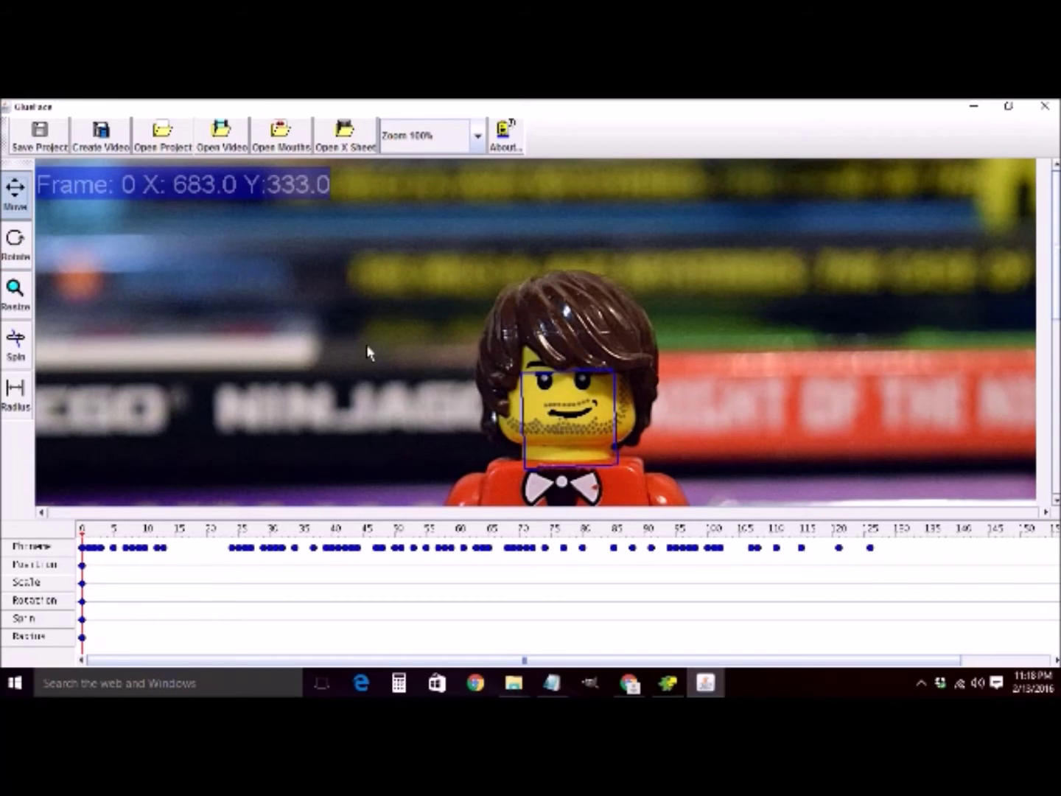
mouse_move(499, 409)
mouse_down()
mouse_move(294, 336)
mouse_move(612, 325)
mouse_move(523, 250)
mouse_move(439, 411)
mouse_move(516, 407)
mouse_move(501, 414)
mouse_up()
drag(501, 415, 500, 414)
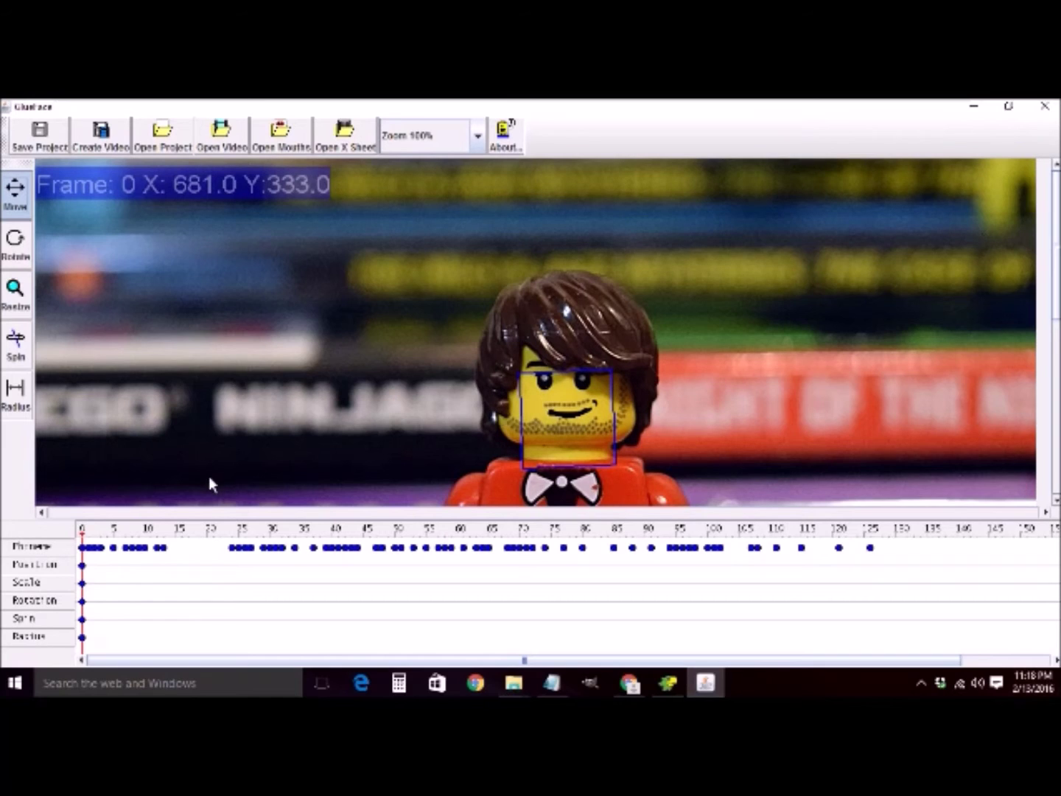
- Compare the mouth overlay with the neighbouring frame and refine its spin in frame 0
drag(82, 538, 79, 545)
click(11, 347)
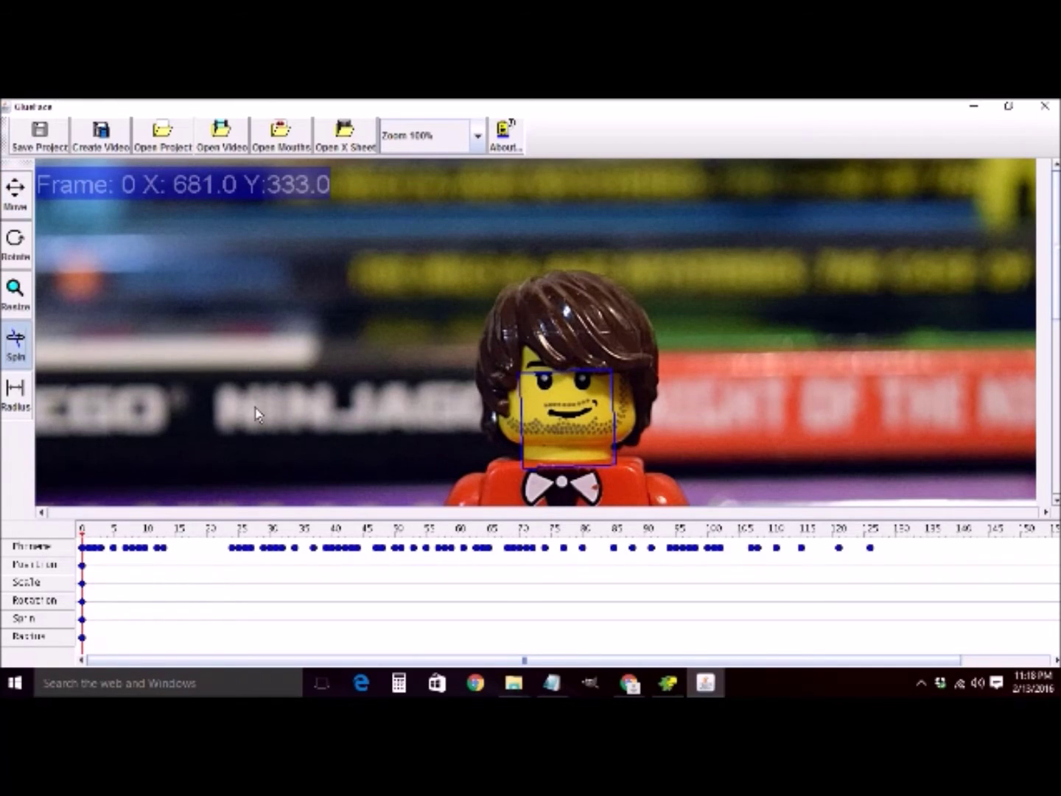
drag(356, 429, 279, 422)
- Go to frame 1 and add spin and scale keyframes by spinning the mouth overlay and enlarging it slightly
drag(83, 536, 88, 540)
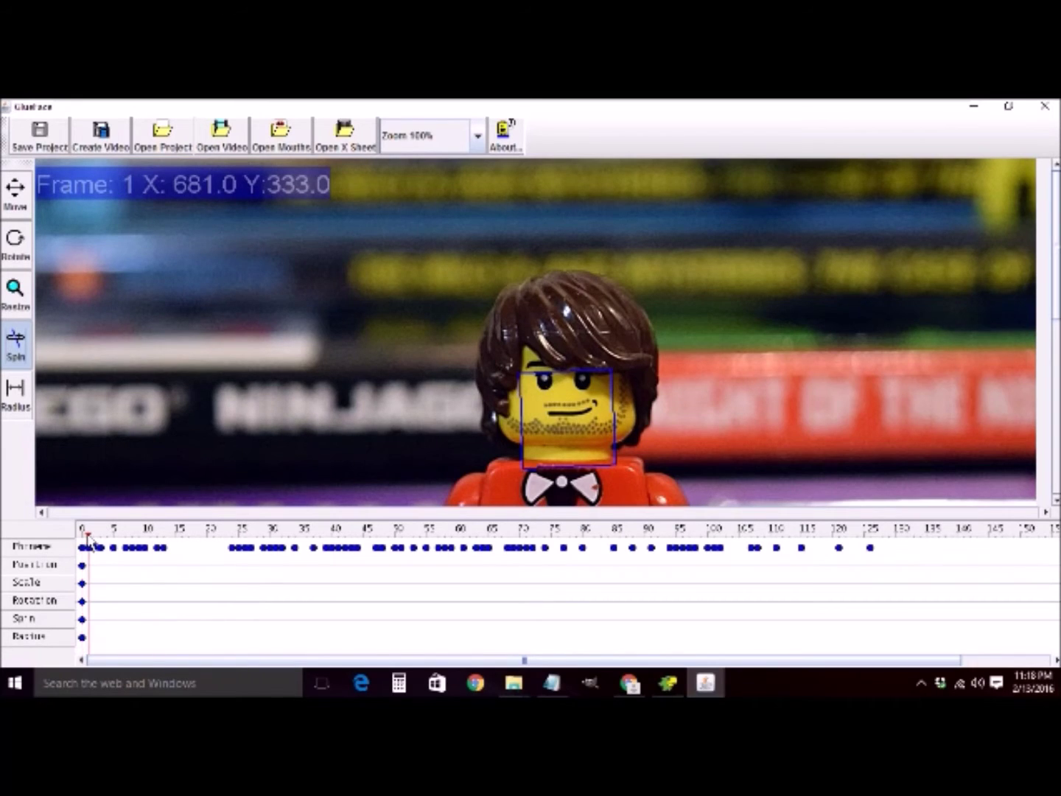
drag(339, 426, 422, 428)
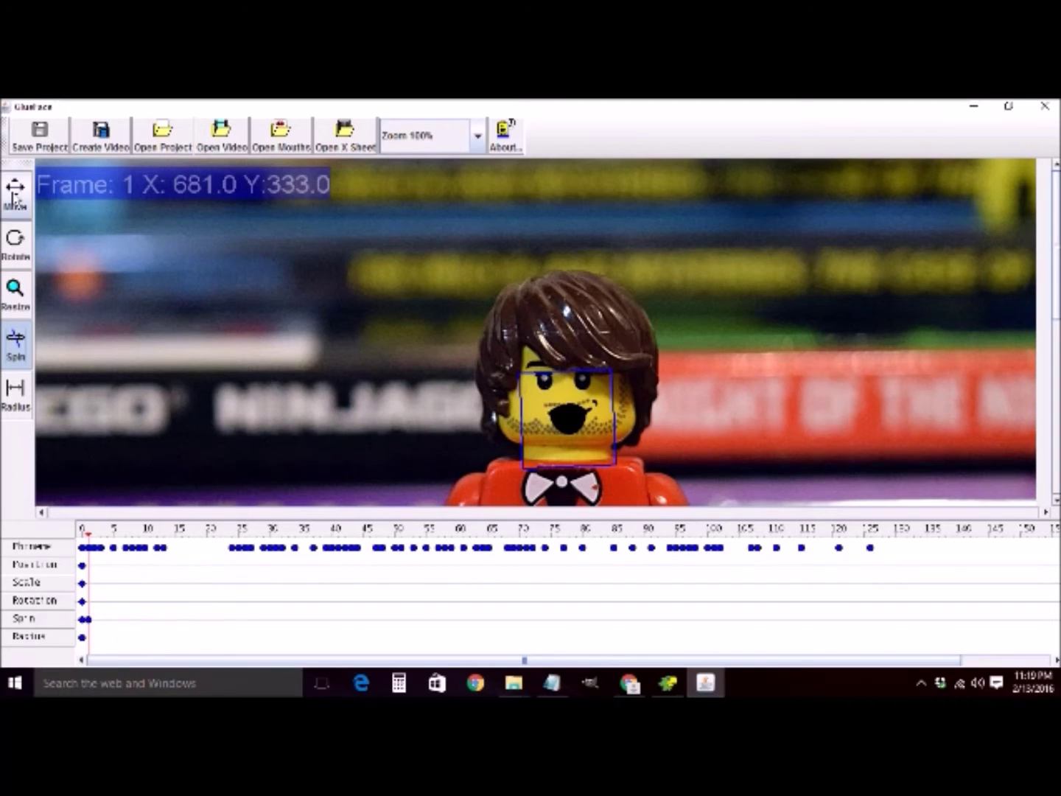
click(15, 291)
mouse_move(379, 412)
mouse_down()
mouse_move(372, 403)
mouse_move(387, 420)
mouse_up()
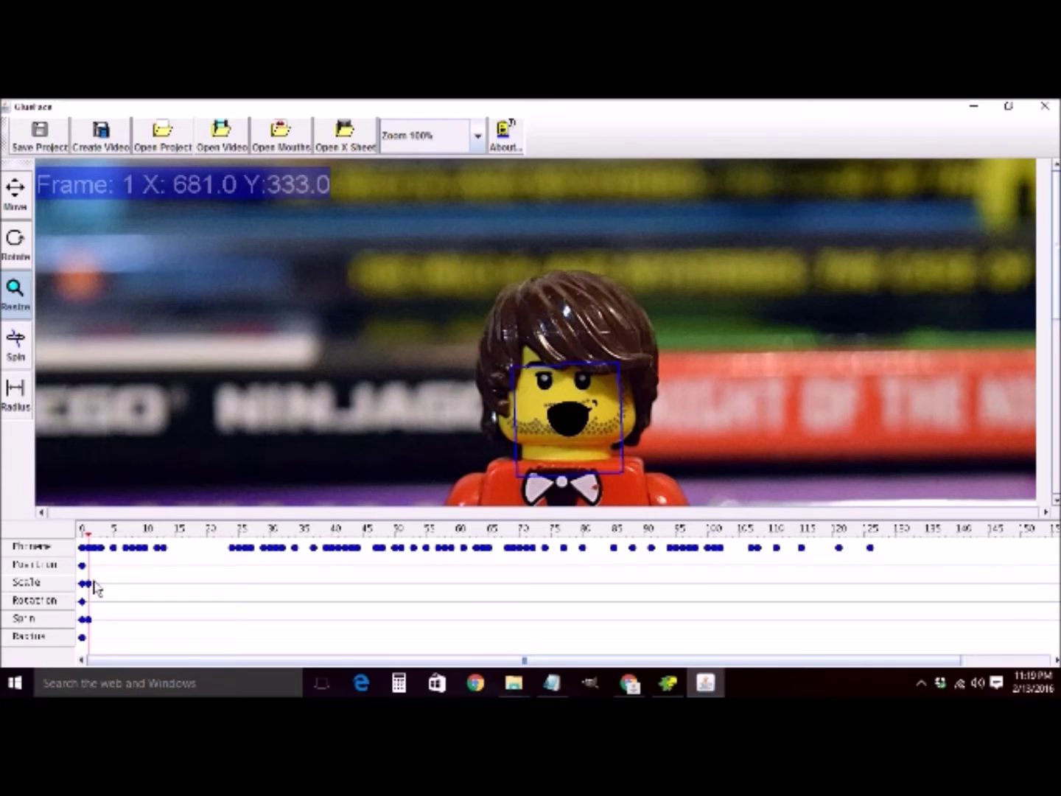
- Add spin keyframes for the mouth overlay at frames 148 and 149, spinning it out of view at 149, and return to frame 0
click(79, 538)
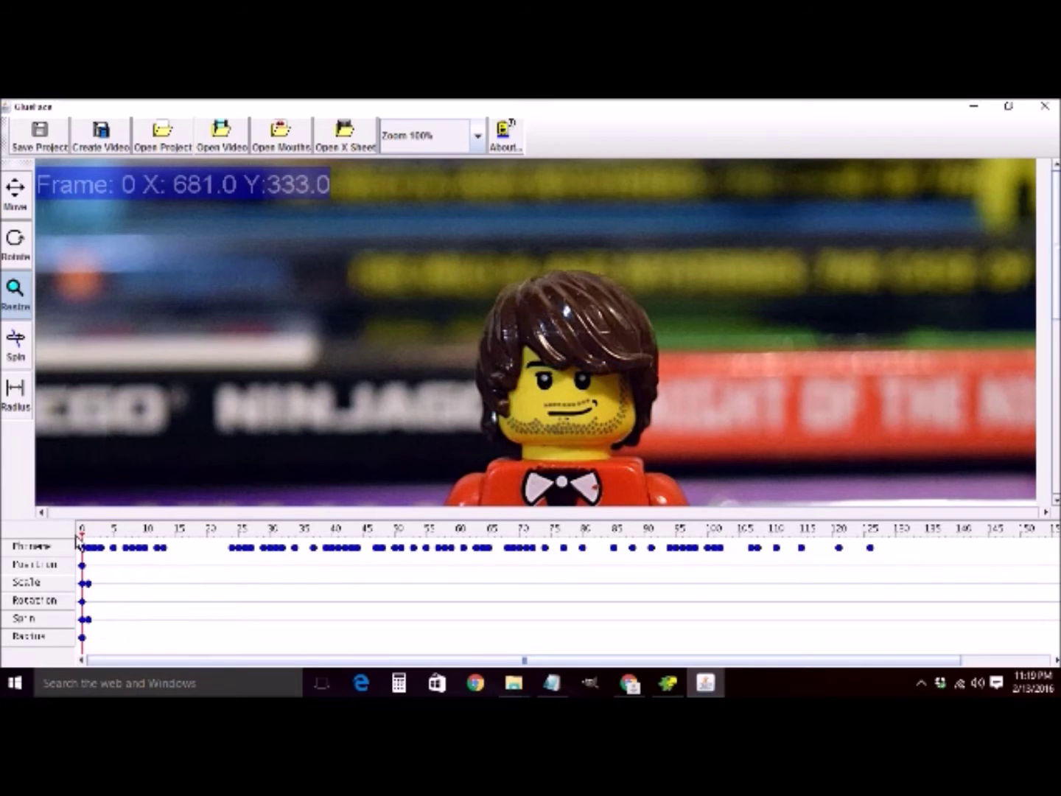
click(89, 544)
drag(90, 544, 709, 612)
drag(739, 612, 1011, 623)
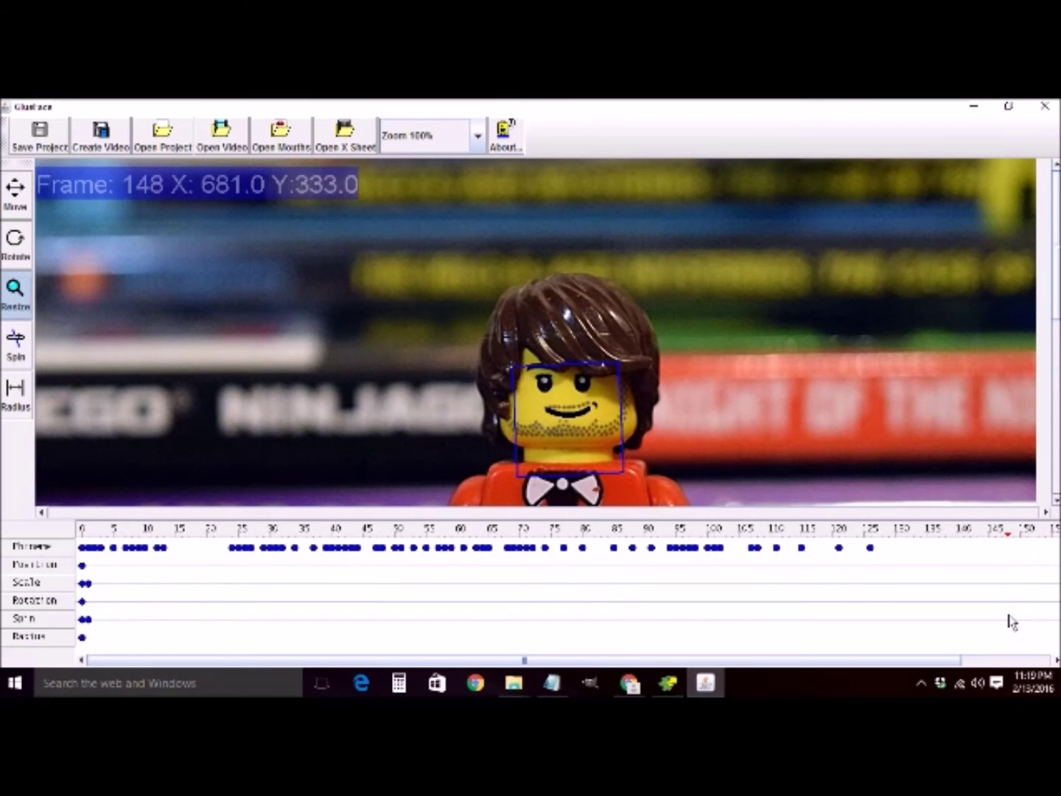
click(14, 352)
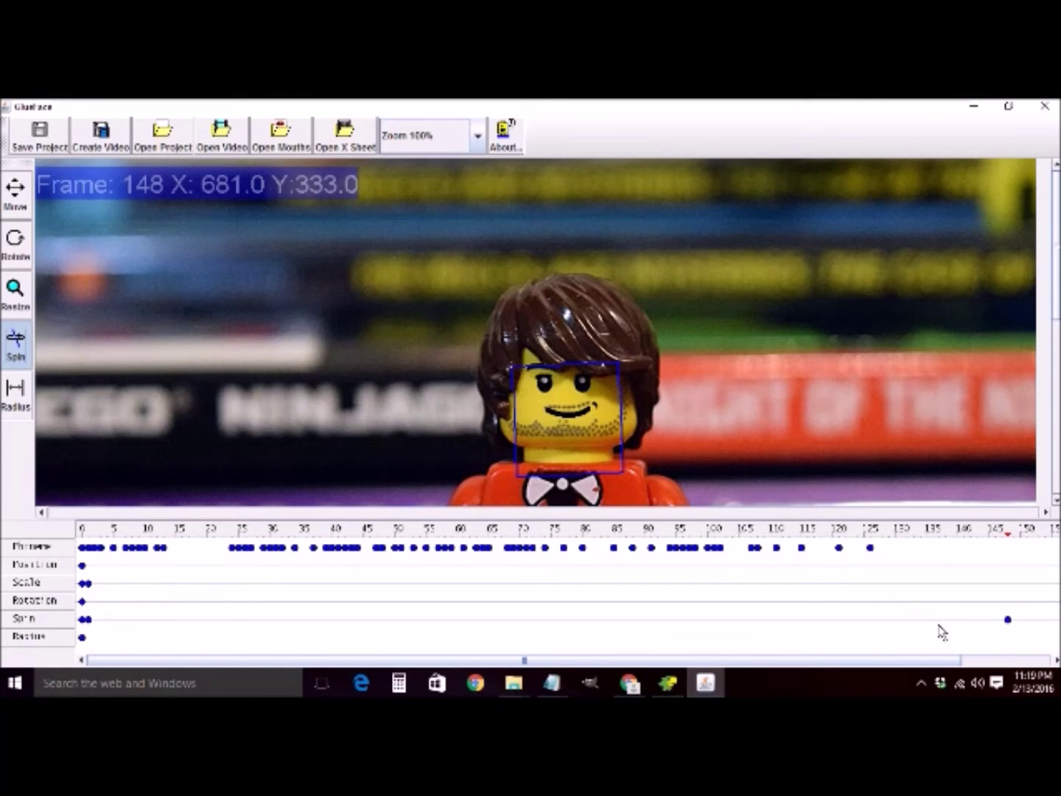
click(1011, 543)
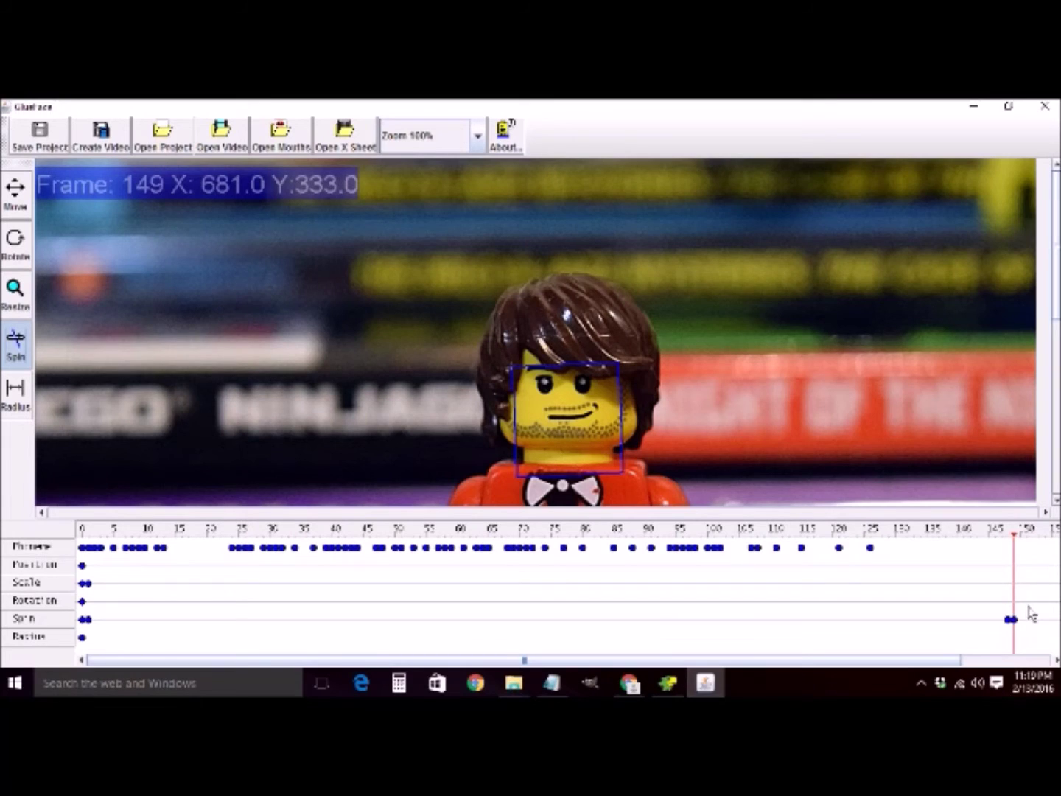
drag(1019, 544, 79, 479)
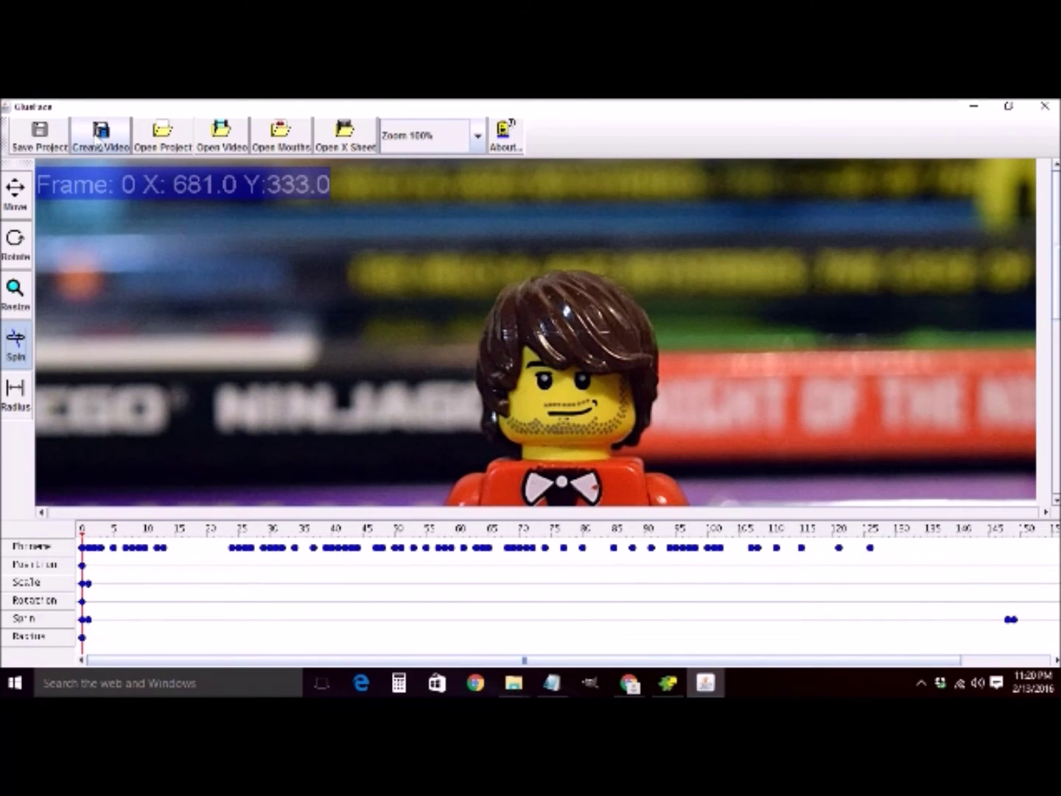
- Create the lip-synced video as DM_pet_hostage_GF.avi in the Stop Motion folder on the Desktop
click(96, 133)
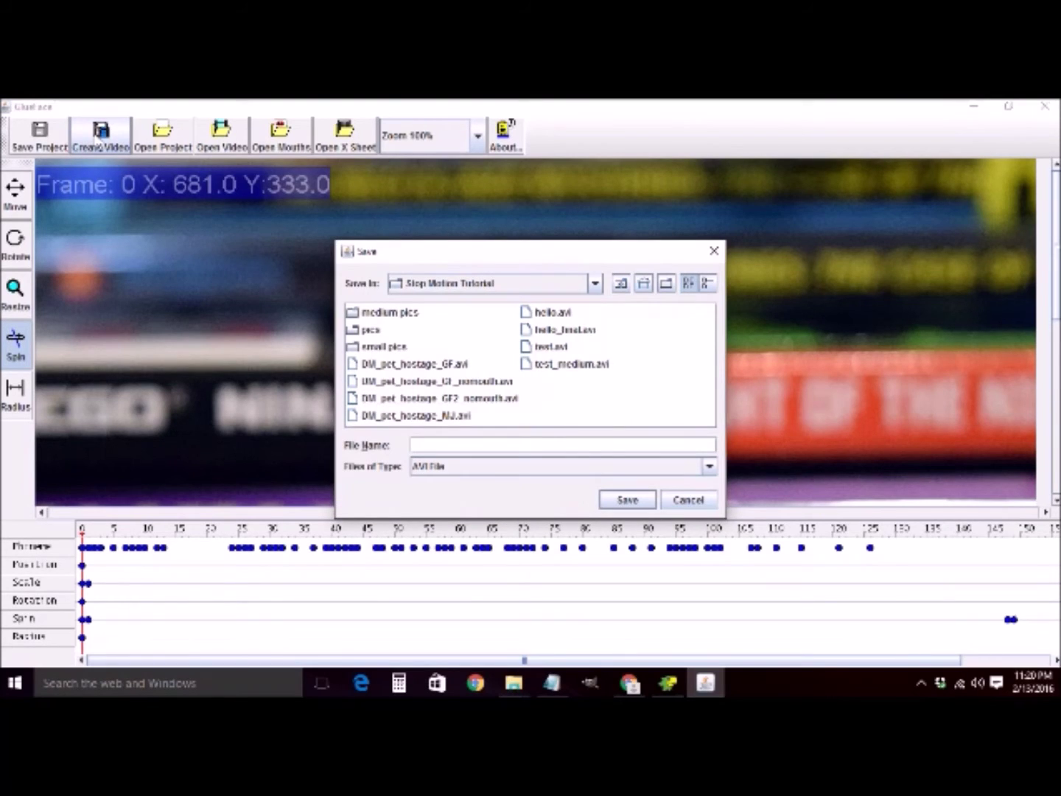
click(621, 285)
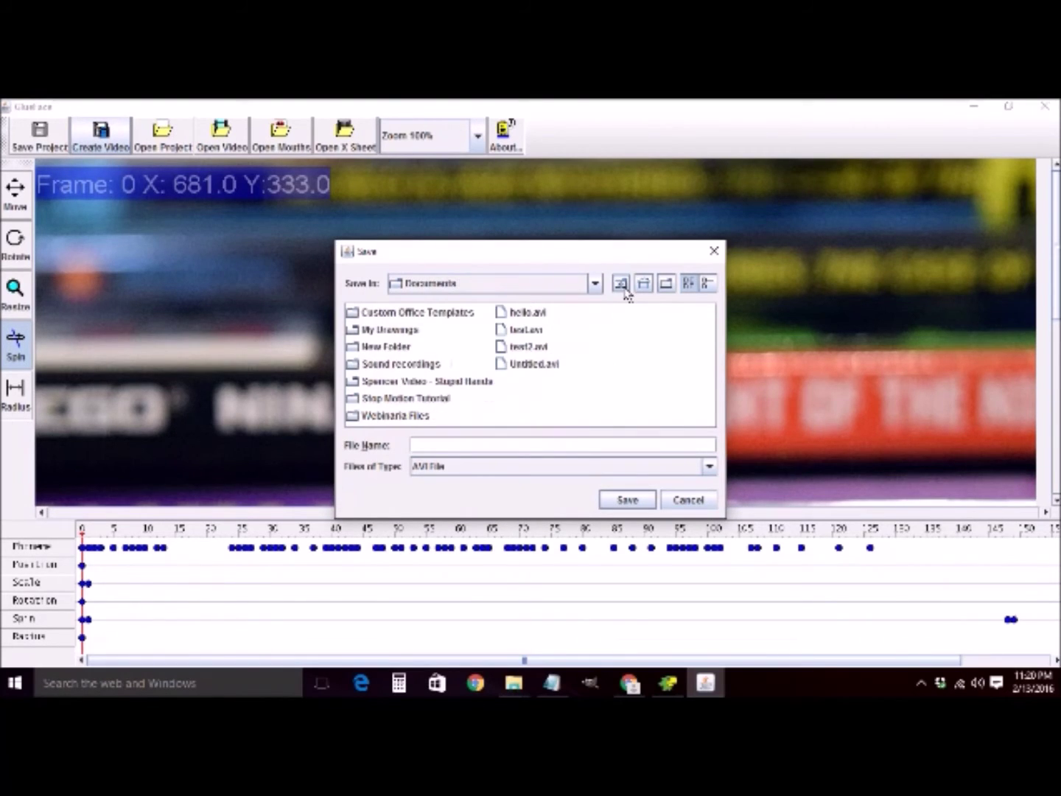
click(596, 286)
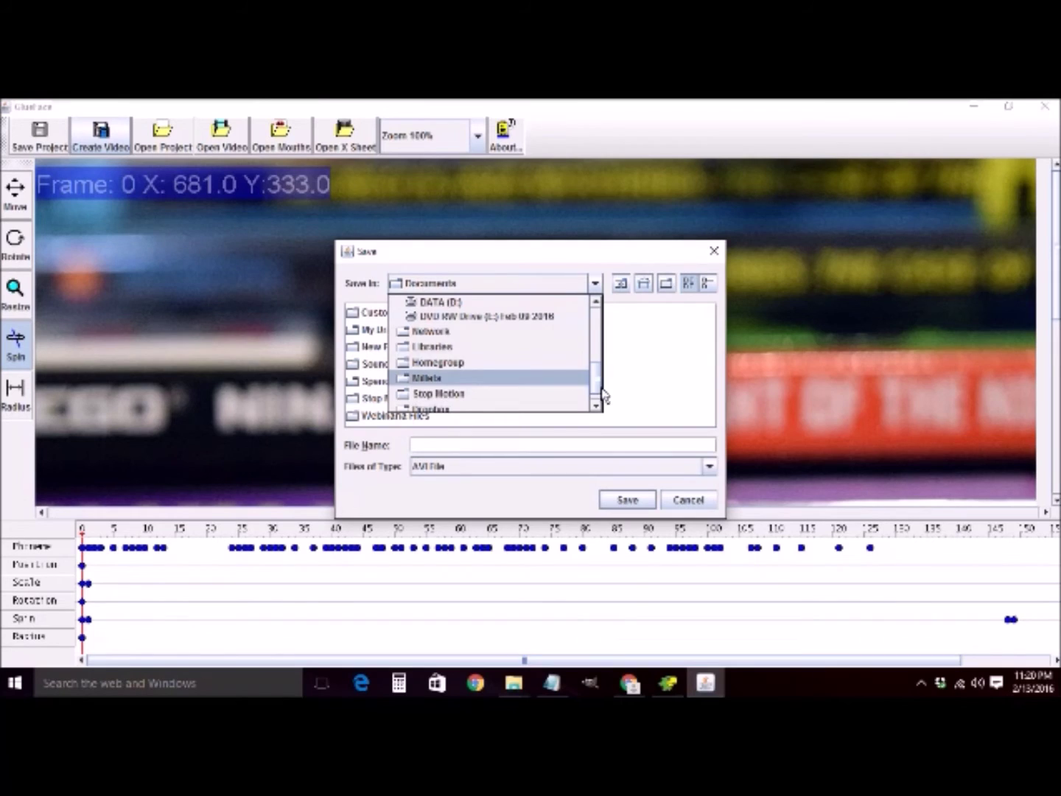
drag(601, 391, 597, 320)
click(533, 328)
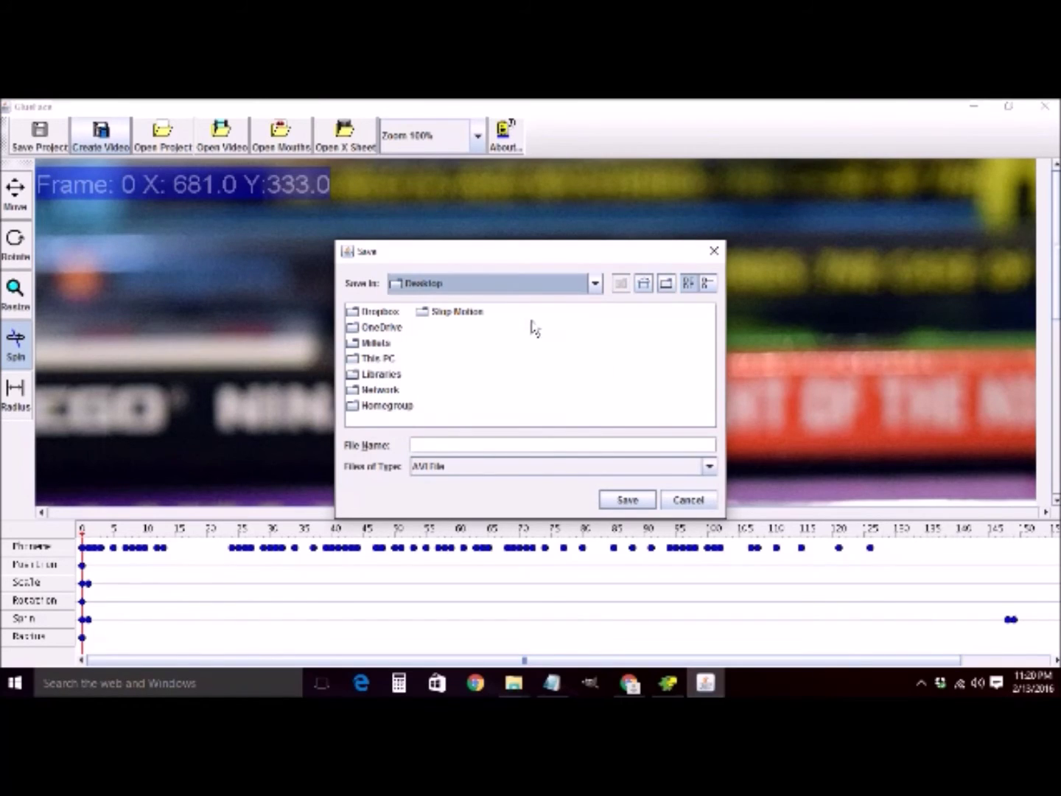
double_click(472, 313)
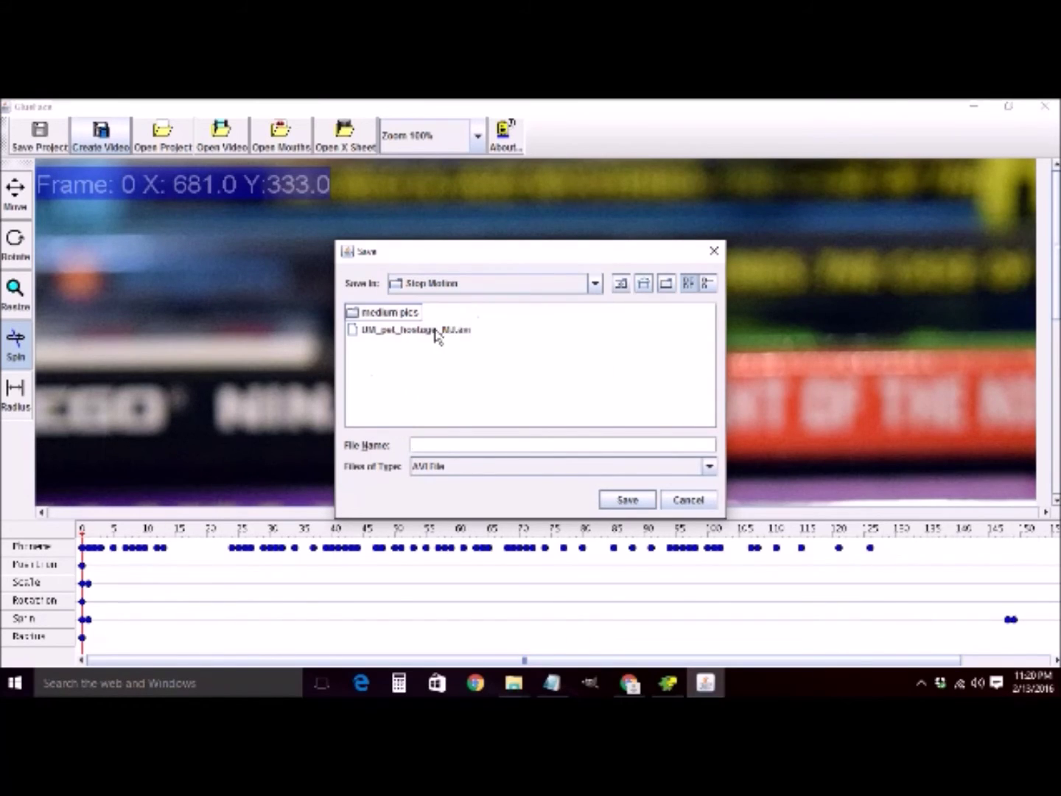
click(435, 332)
click(504, 446)
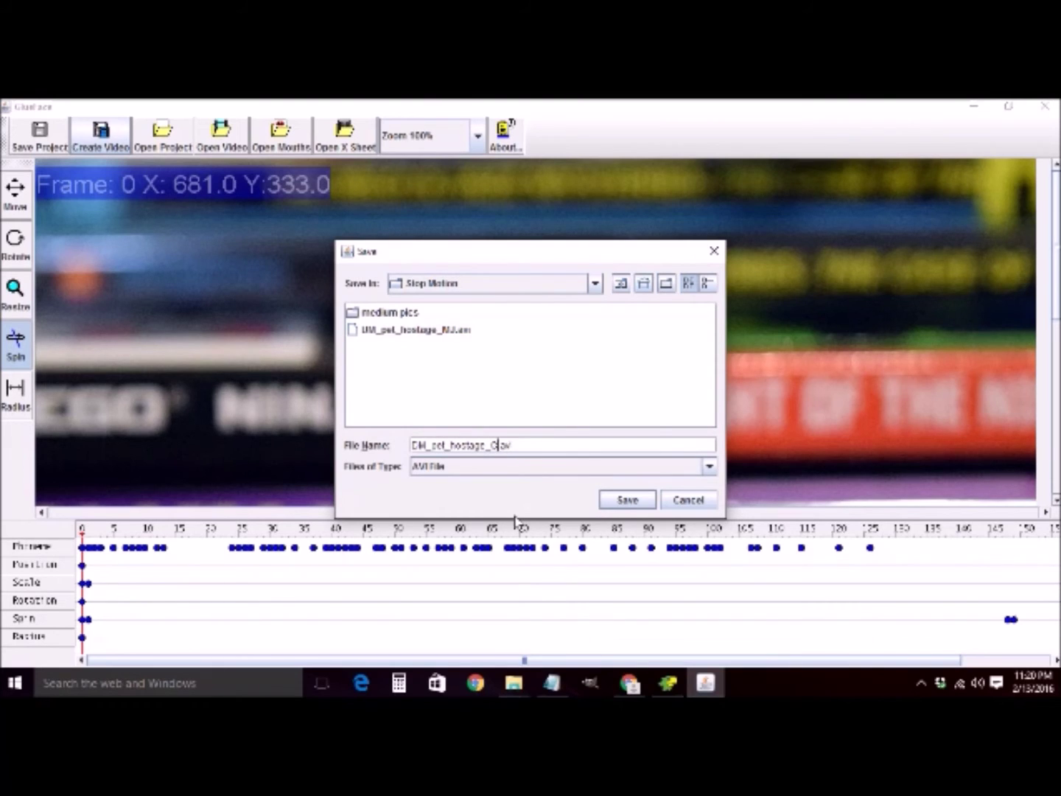
click(626, 500)
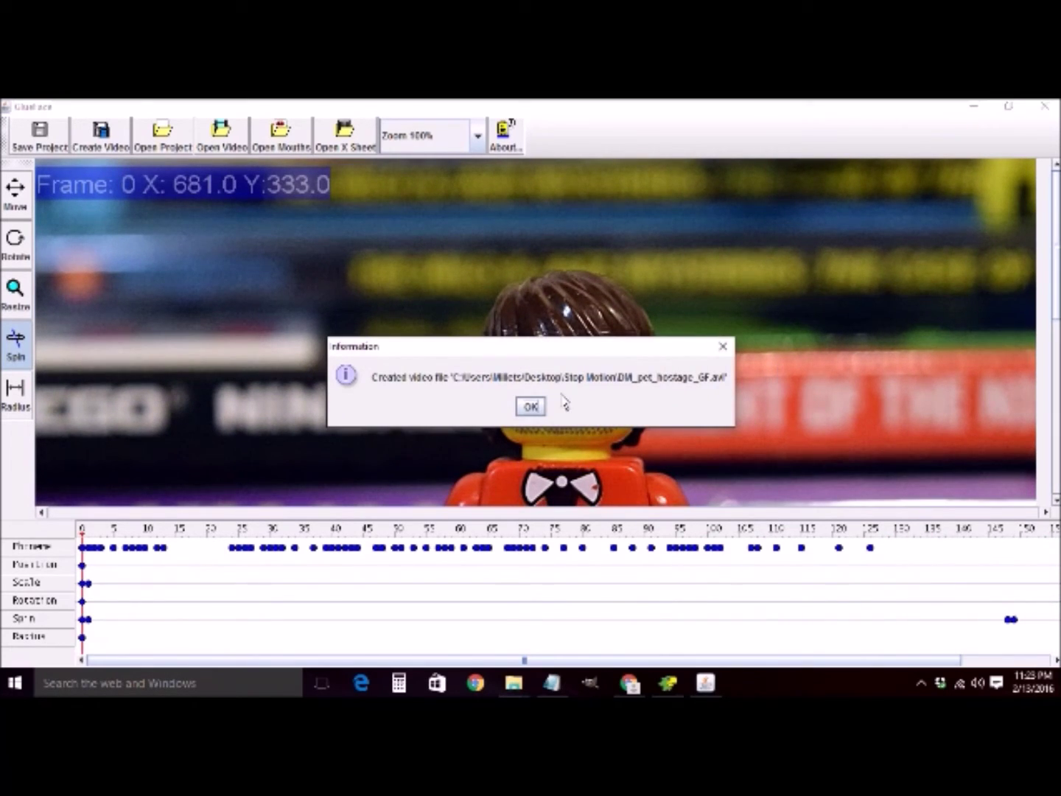
click(530, 407)
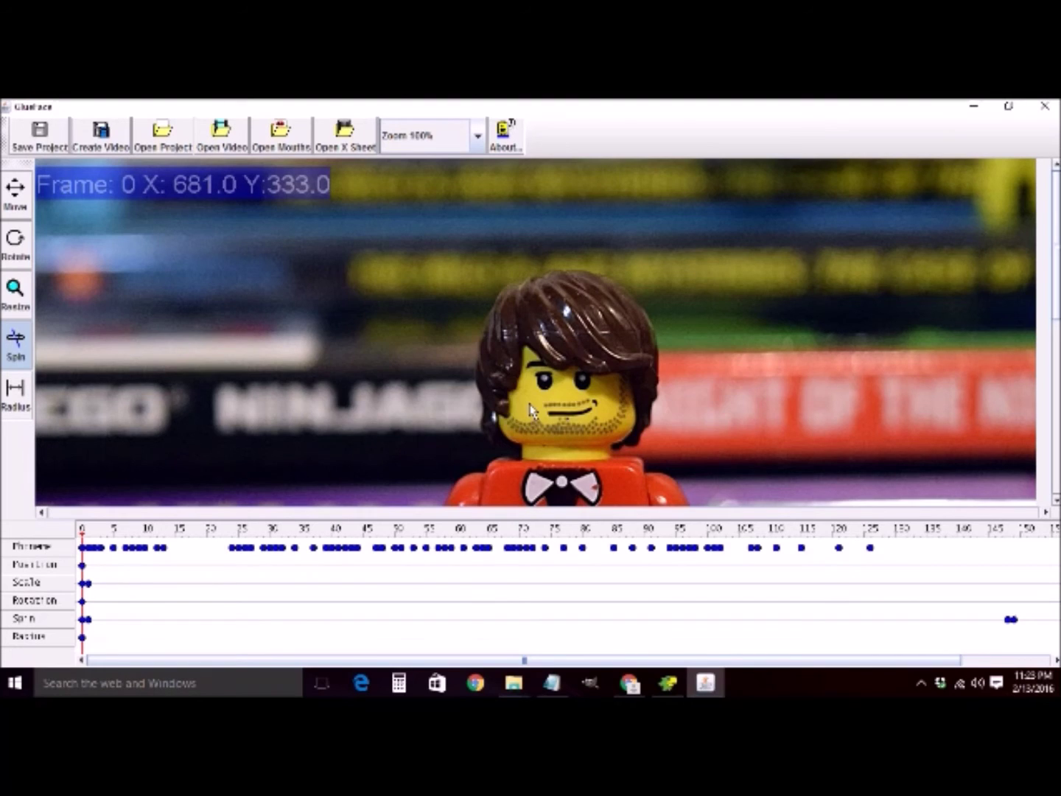
- Switch to Movie Maker and add the DM_pet_hostage_GF video from the Desktop's Stop Motion folder
click(974, 106)
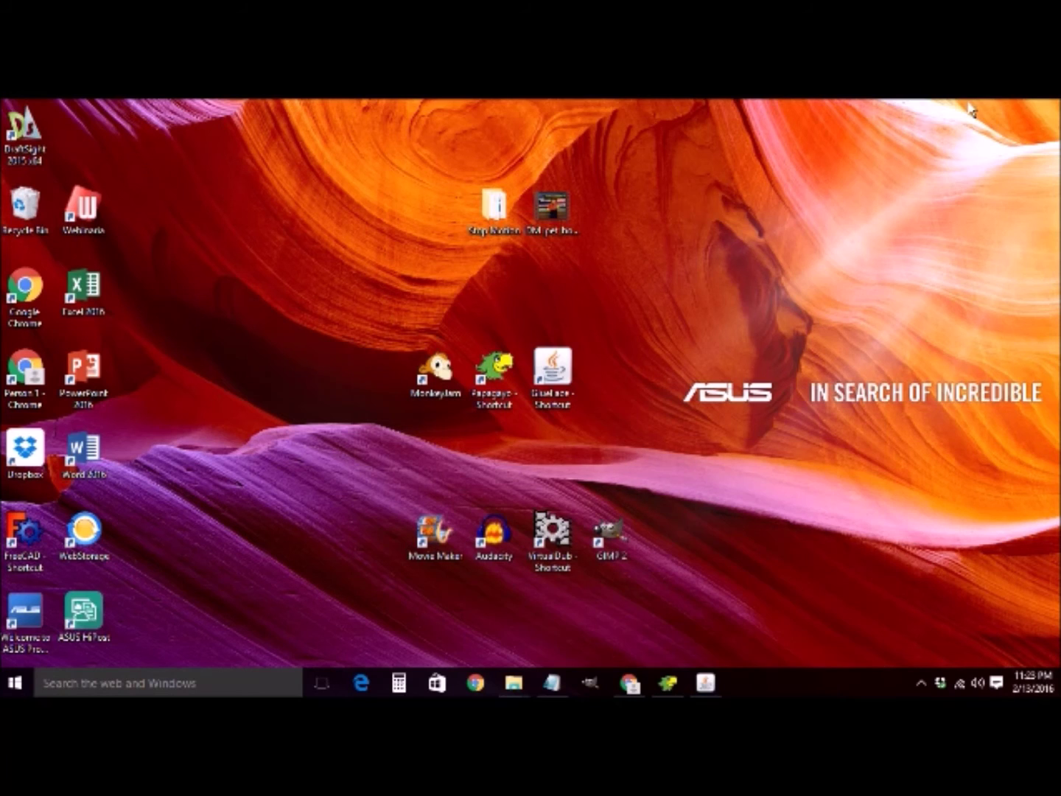
double_click(429, 542)
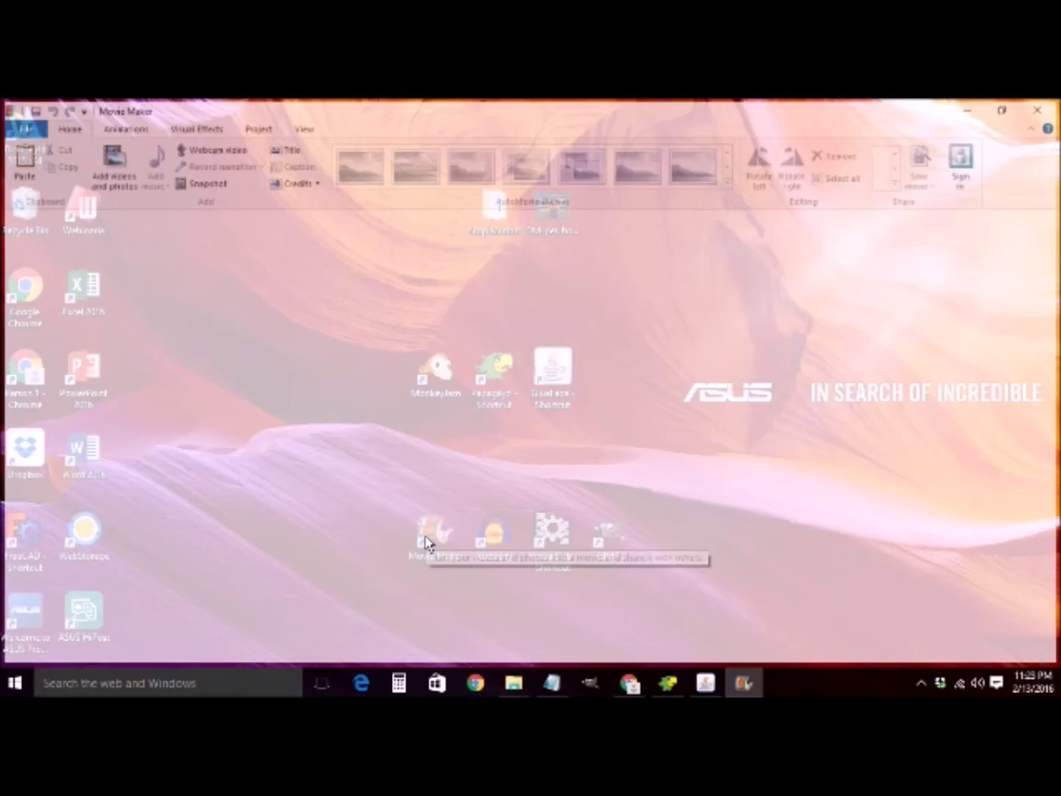
click(114, 168)
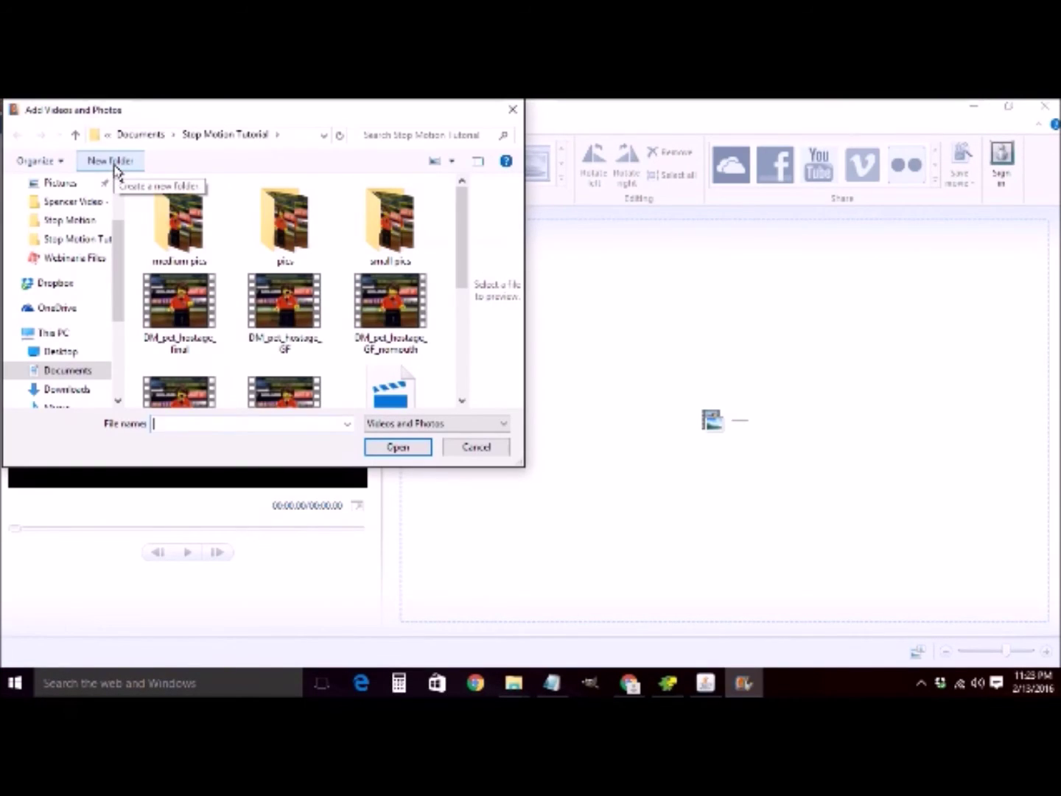
click(85, 218)
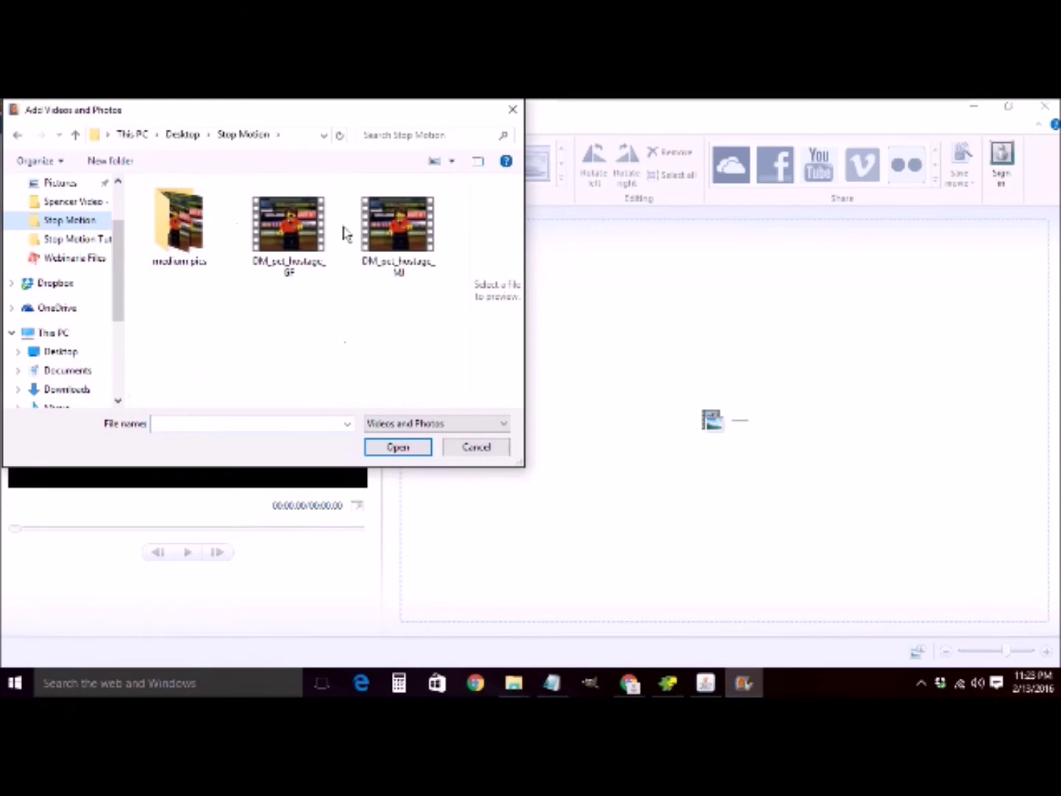
click(288, 228)
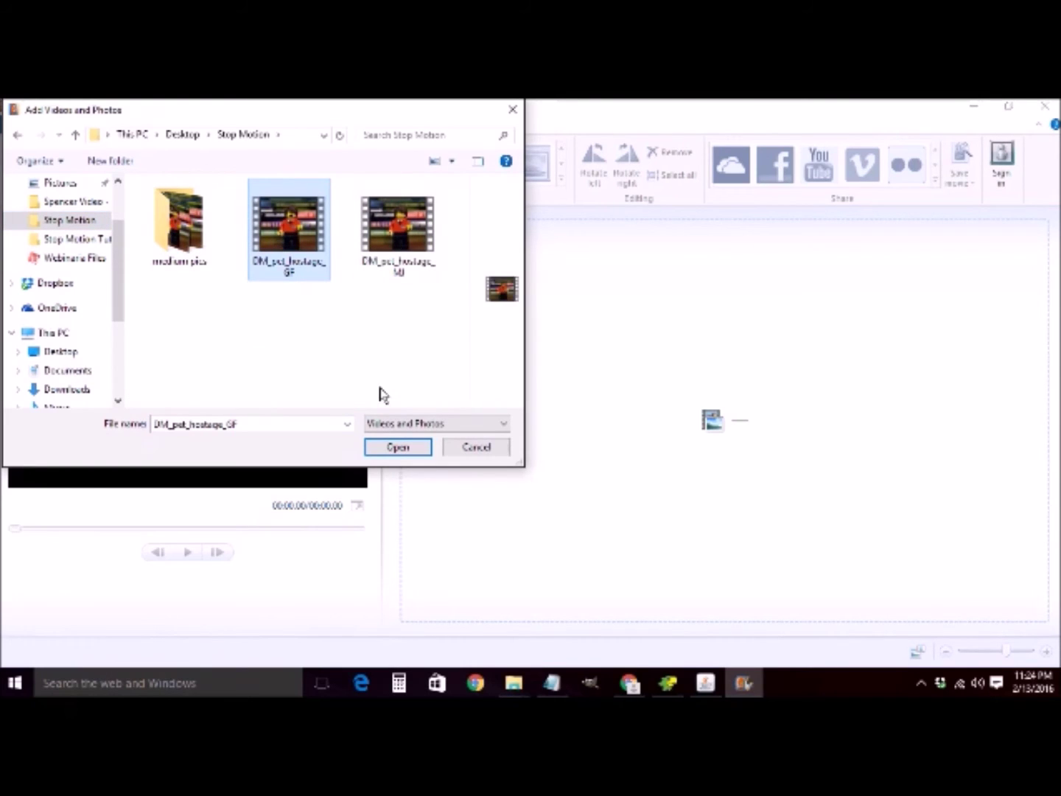
click(398, 447)
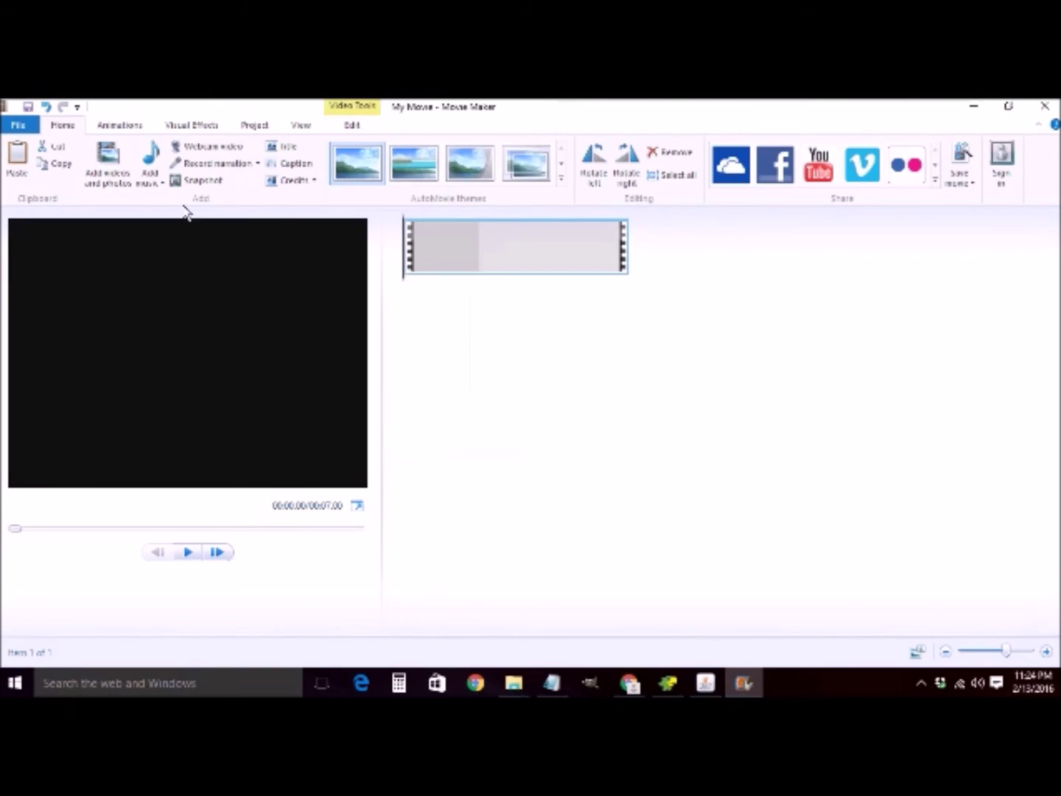
- Add the DM_pet_hostage audio file from the Stop Motion folder as the movie's soundtrack
click(158, 156)
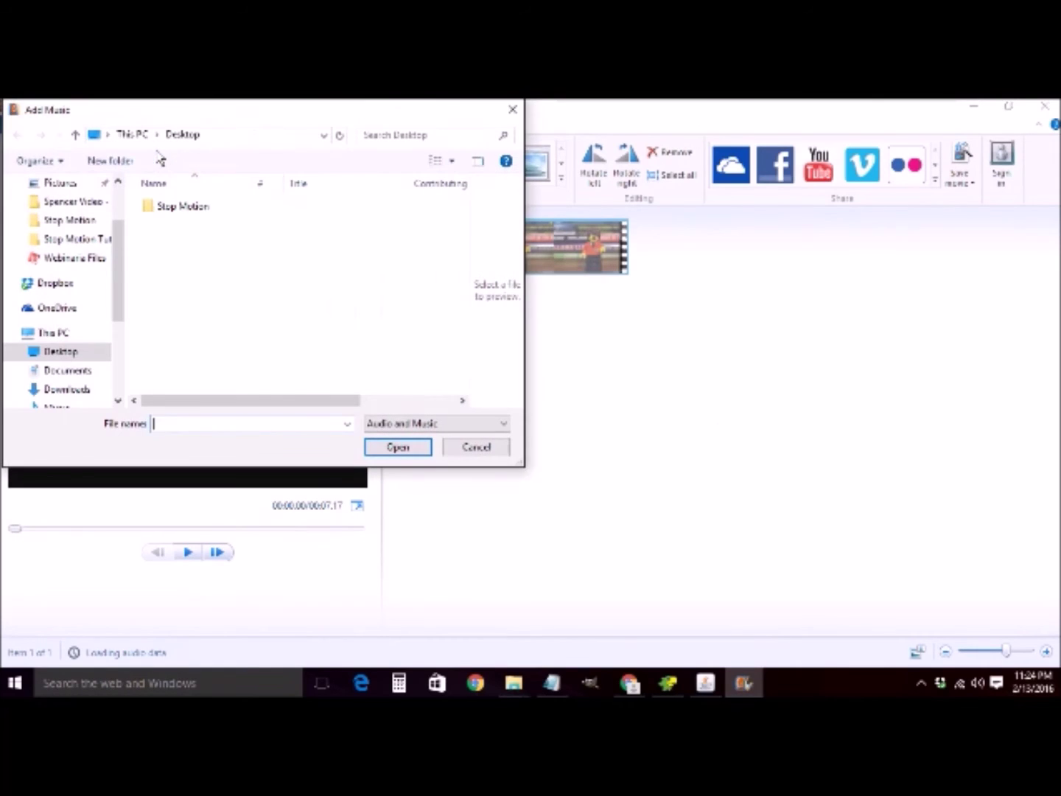
double_click(200, 215)
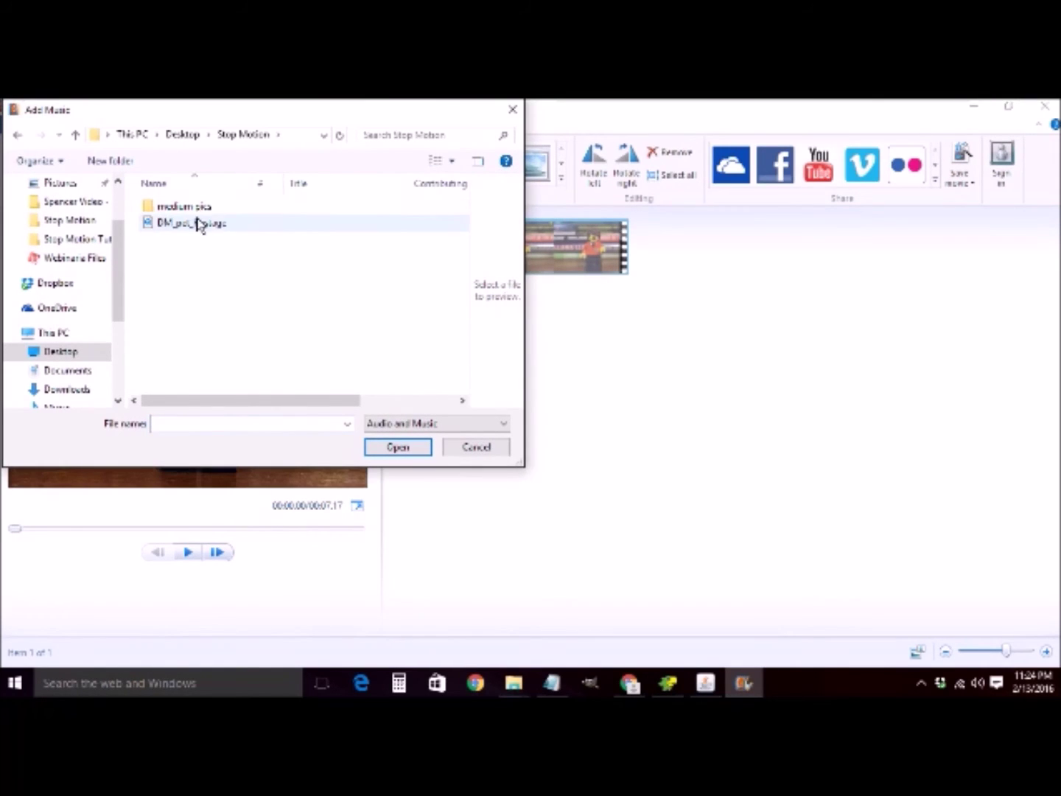
click(197, 223)
click(398, 447)
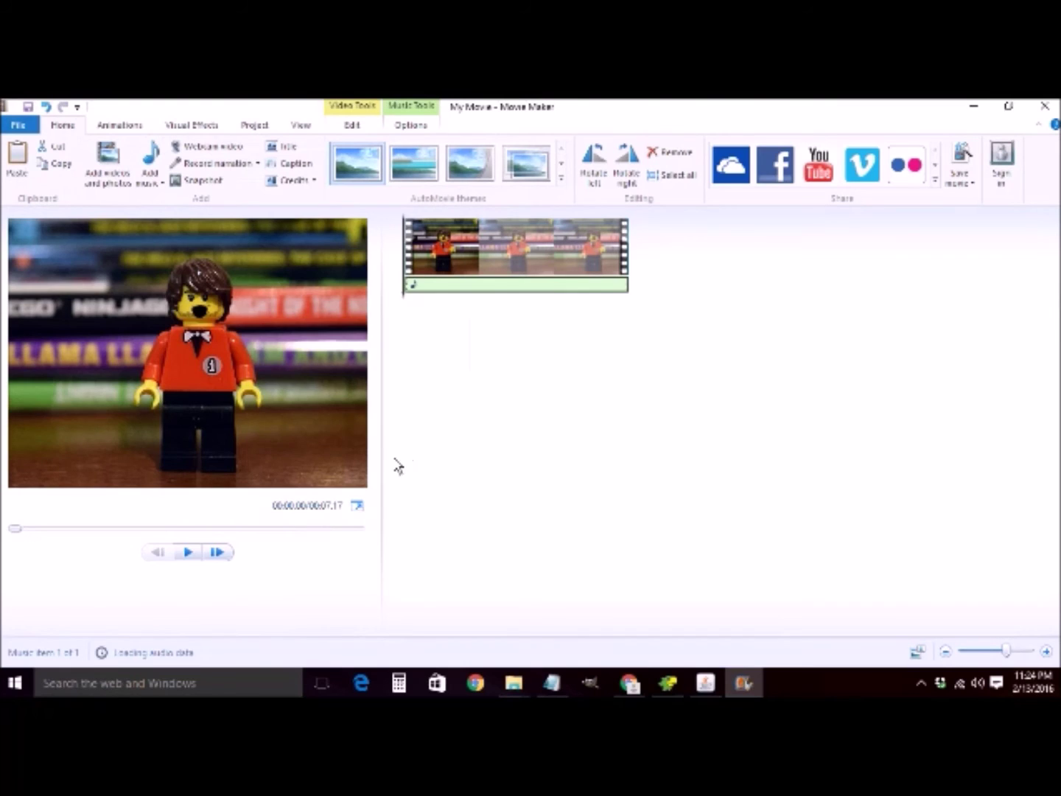
- Save the movie with the For computer setting as DM_pet_hostage_final in the Stop Motion folder on the Desktop
click(18, 124)
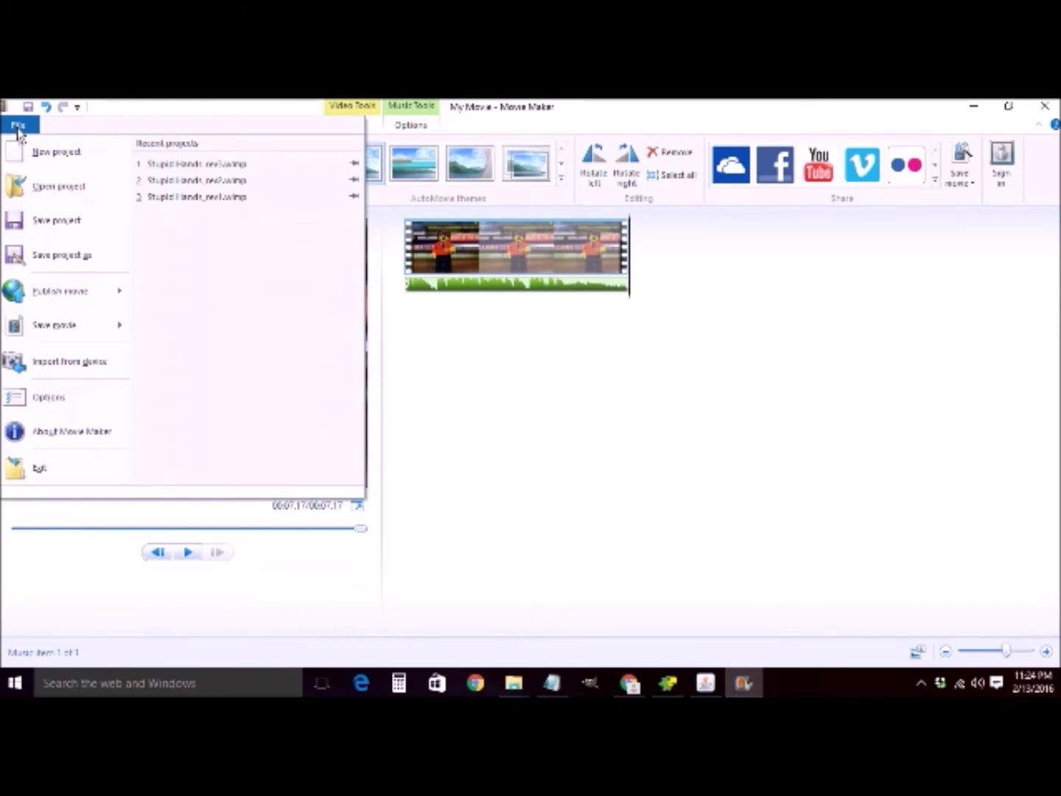
mouse_move(59, 337)
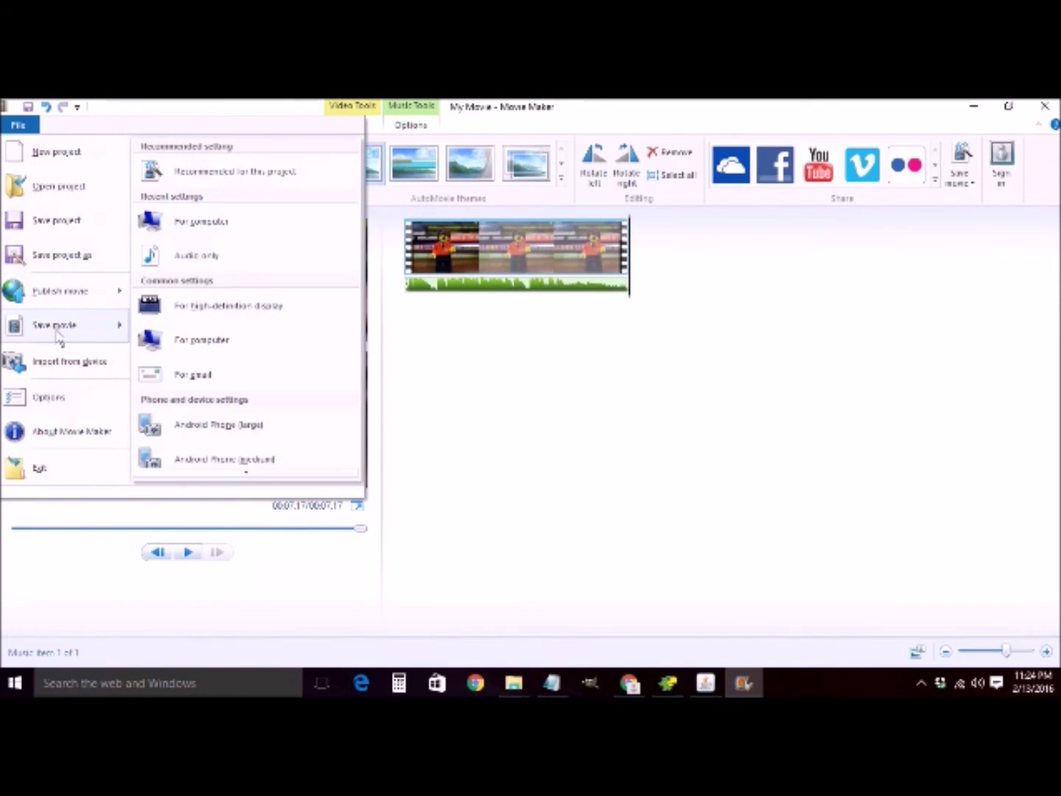
click(206, 346)
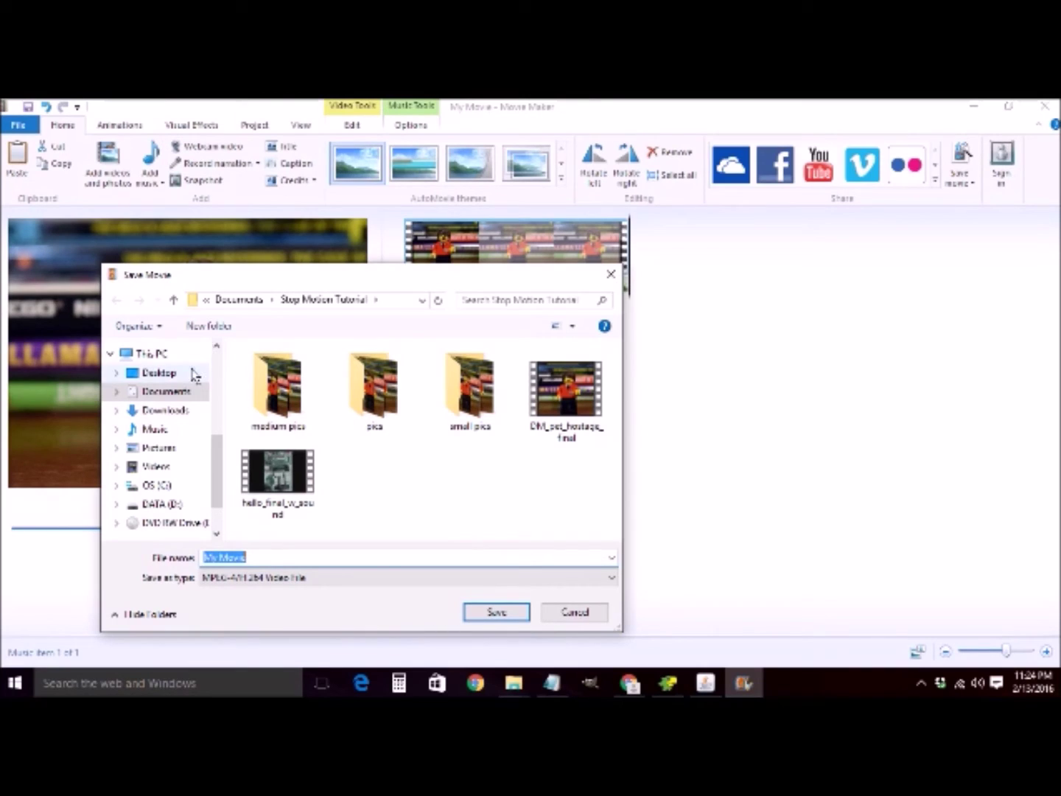
click(169, 373)
double_click(281, 384)
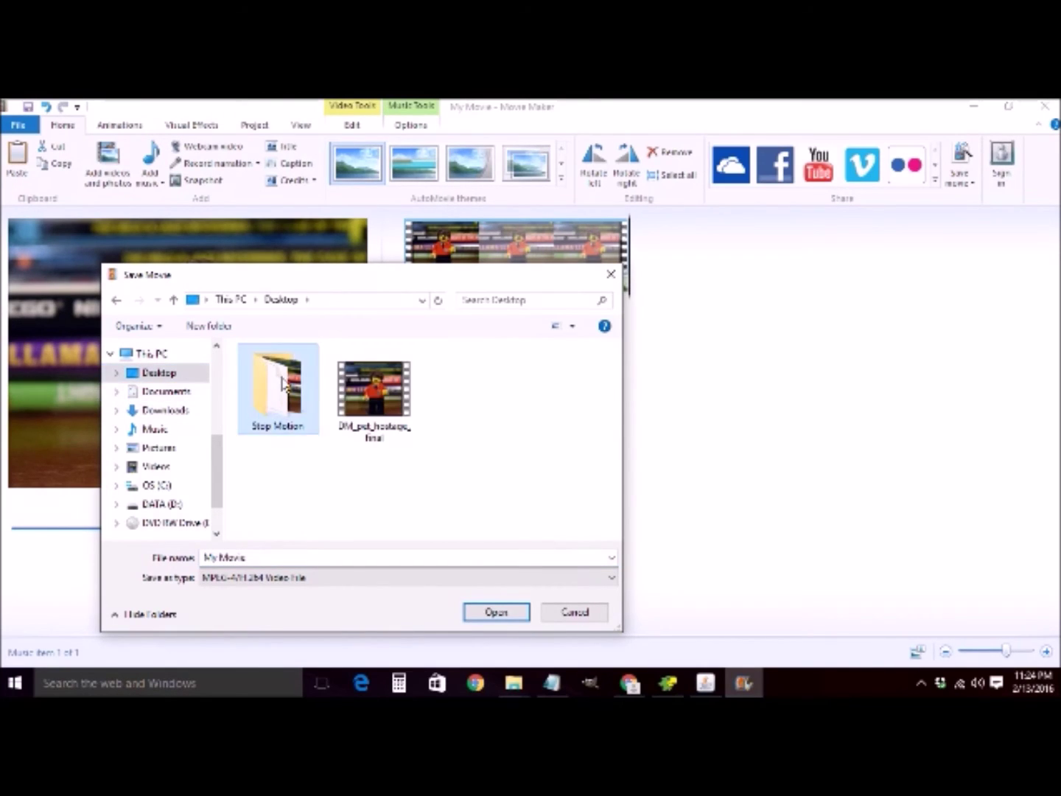
drag(272, 560, 80, 565)
text(DM_pet)
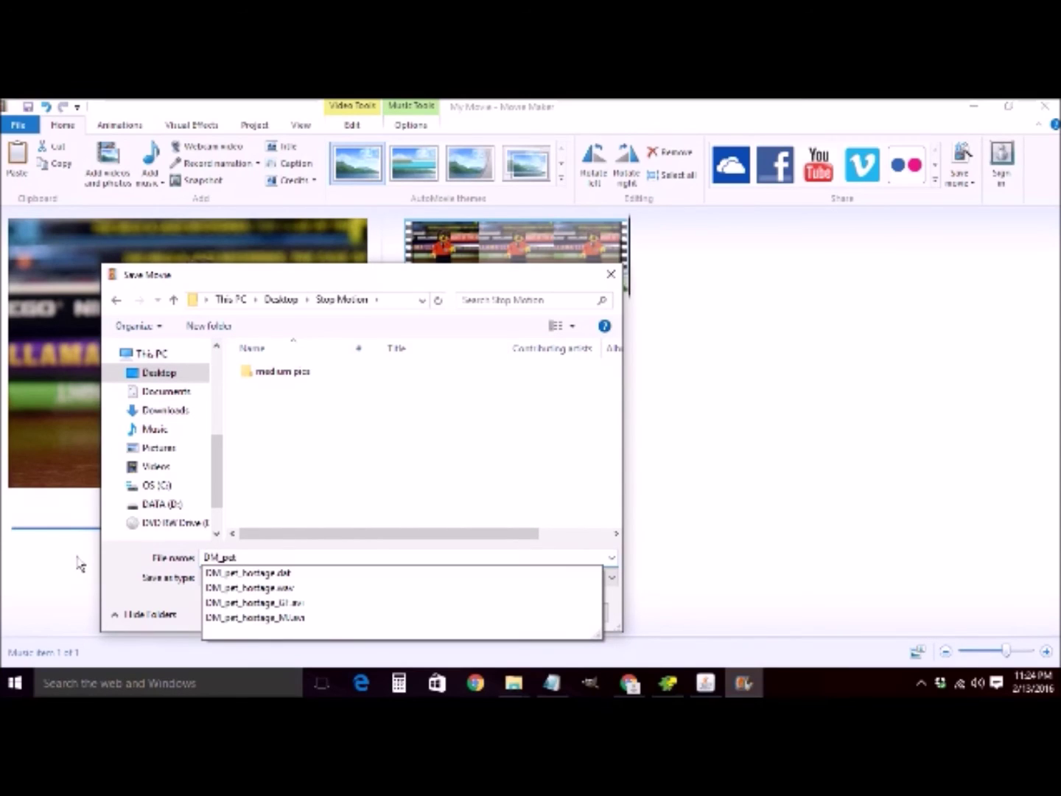
text(_hostage4f)
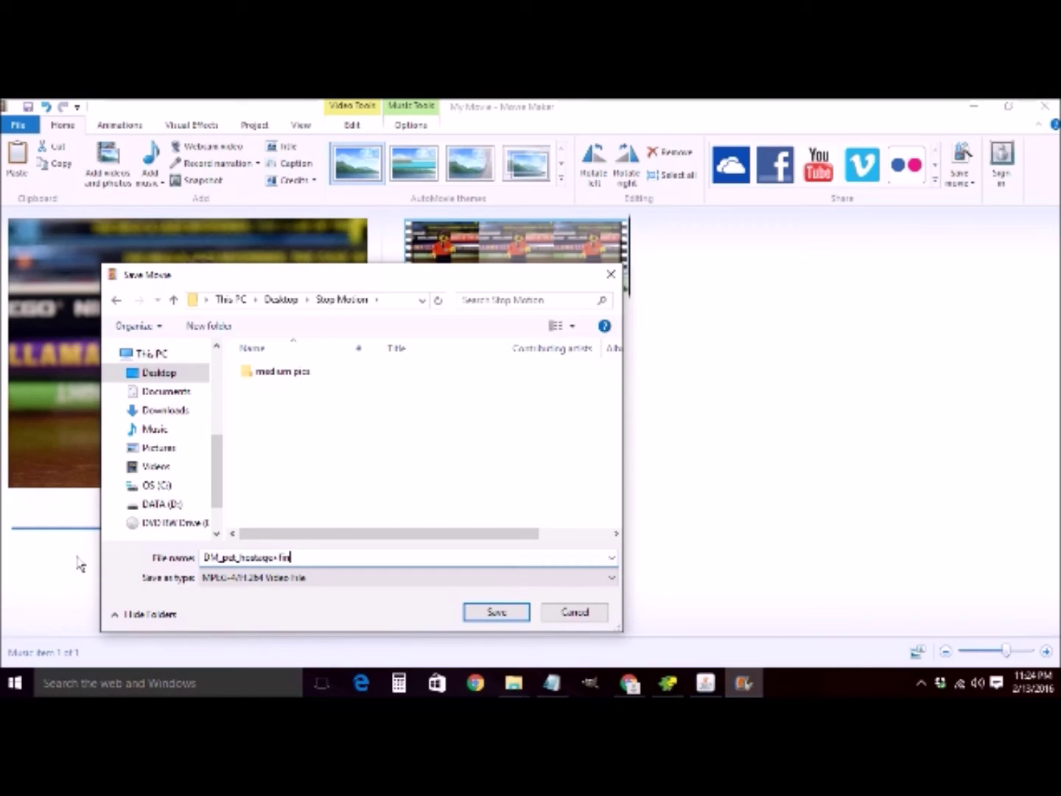
key(BackSpace)
text(_fin)
key(Return)
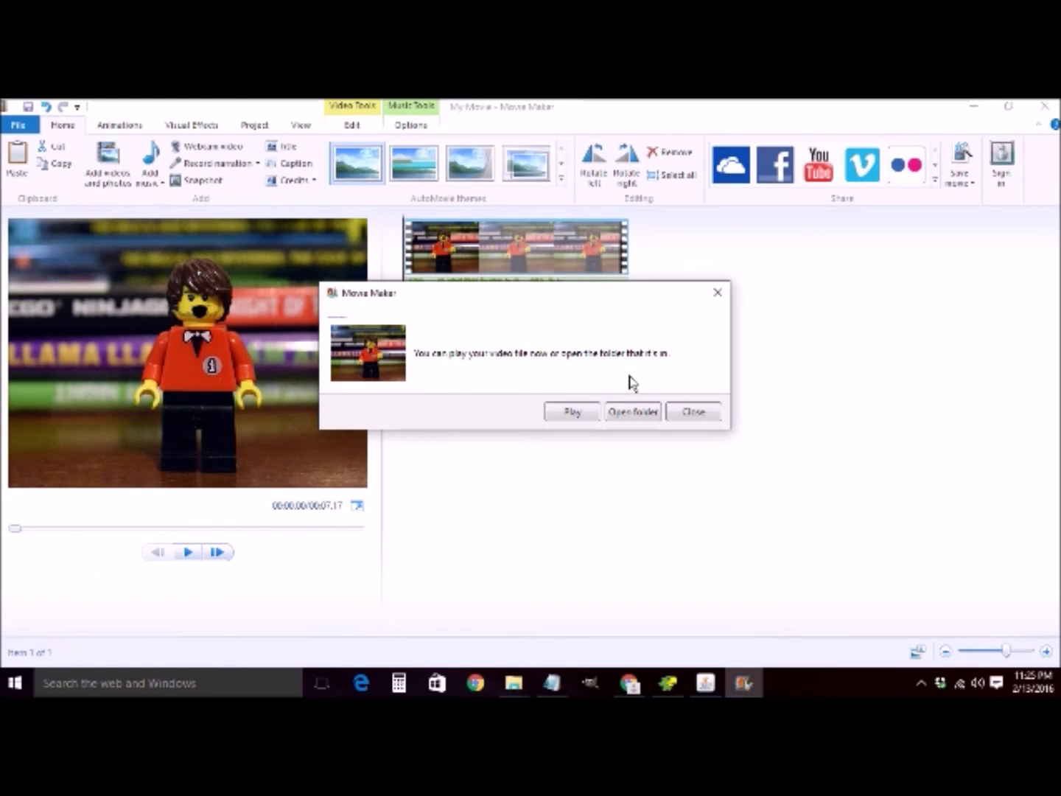
- Play the finished movie to check the lip sync, close the player and exit Movie Maker without saving the project
click(589, 416)
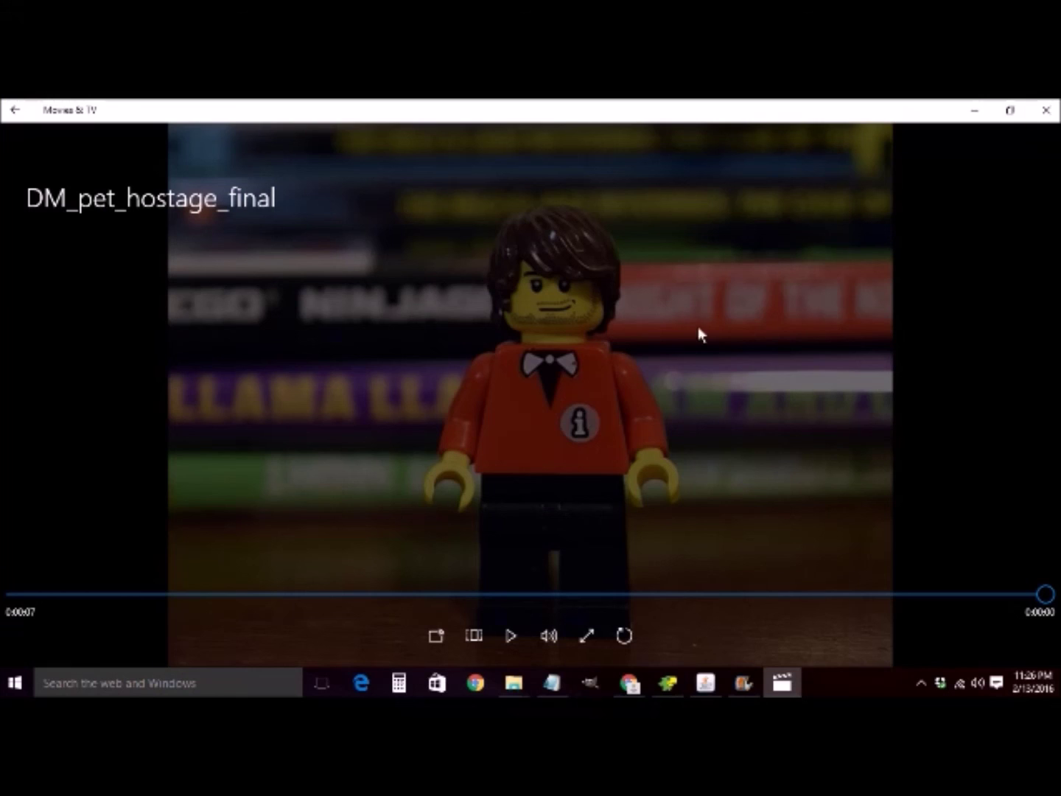
click(1046, 110)
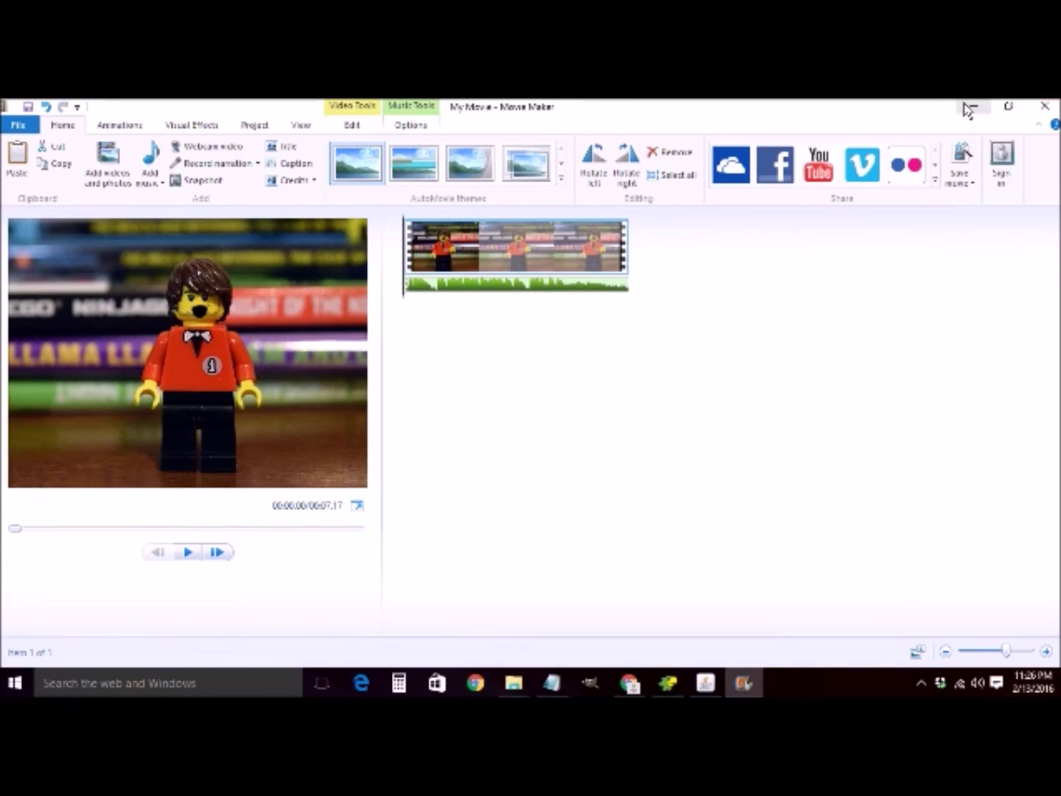
click(1045, 107)
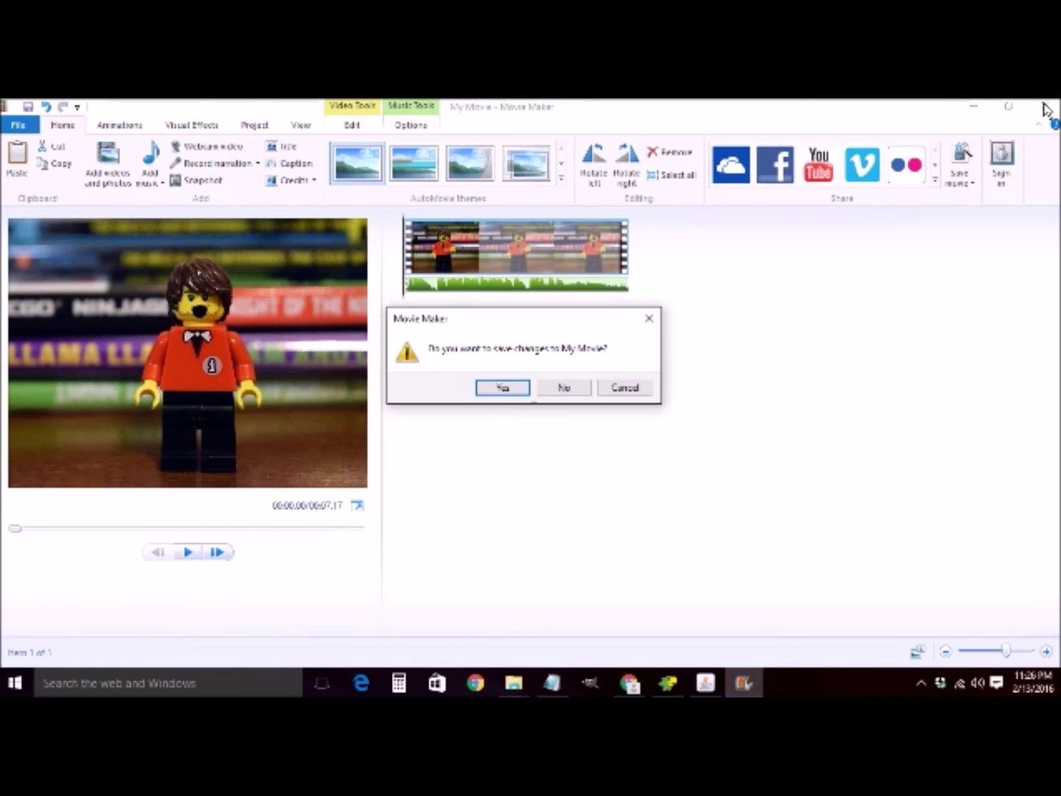
click(562, 387)
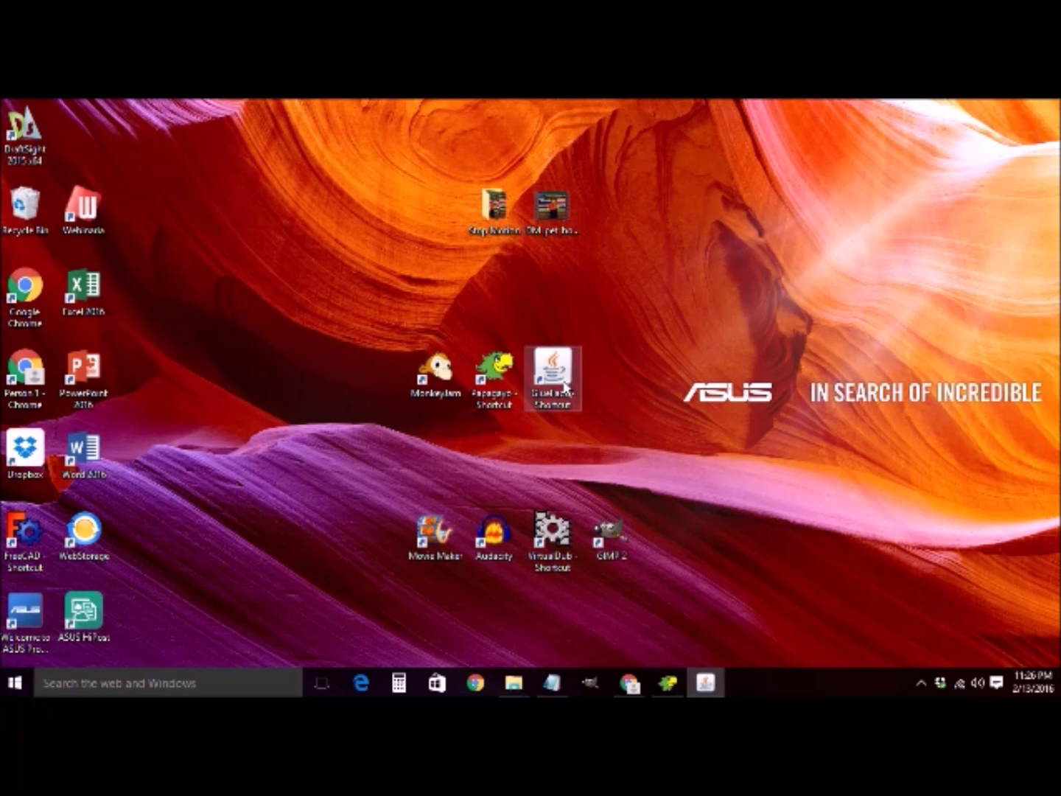